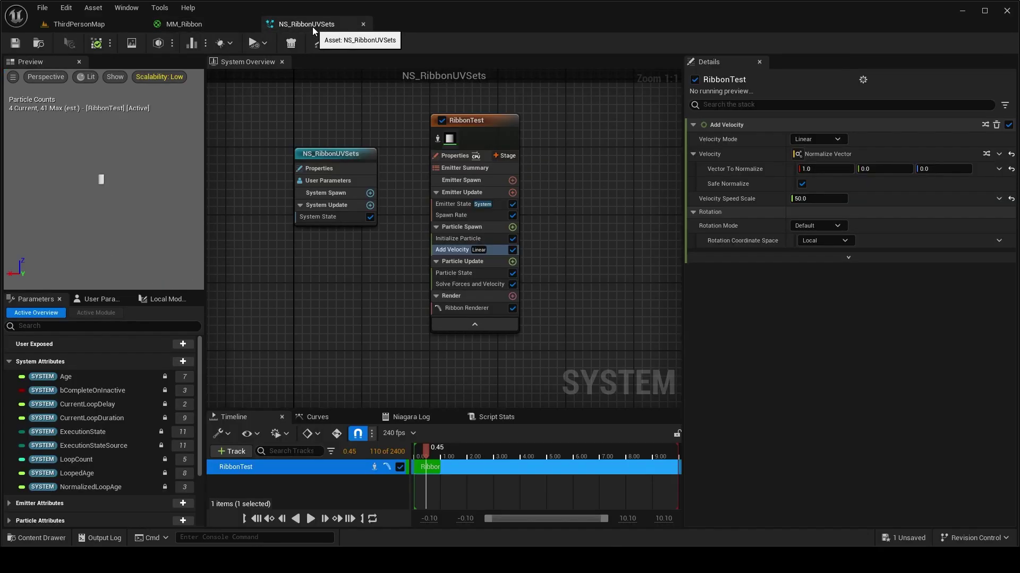
Step: Review the ribbon renderer's UV0 and UV1 settings and UV mode options without changing them
left_click(474, 307)
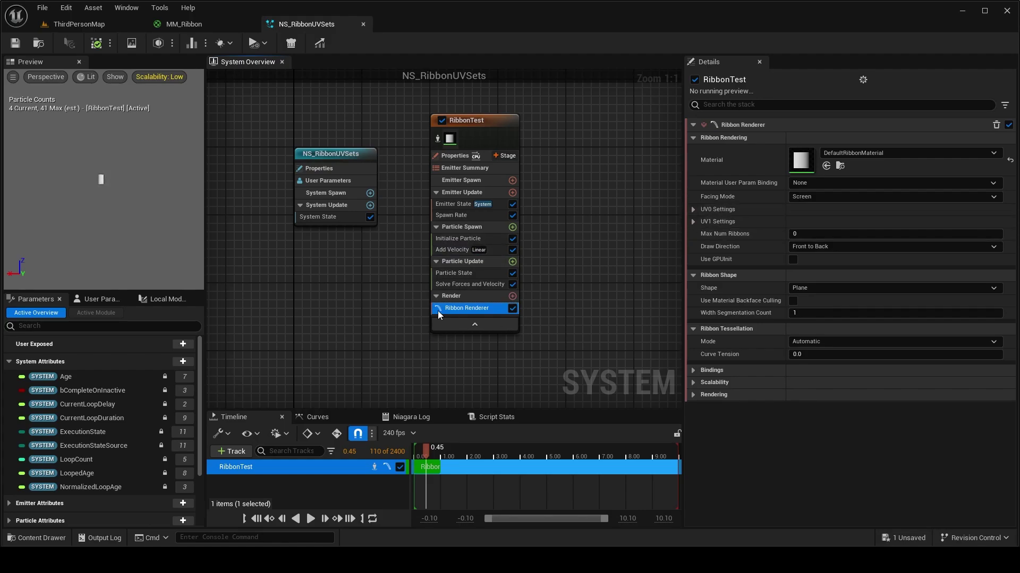
left_click(690, 221)
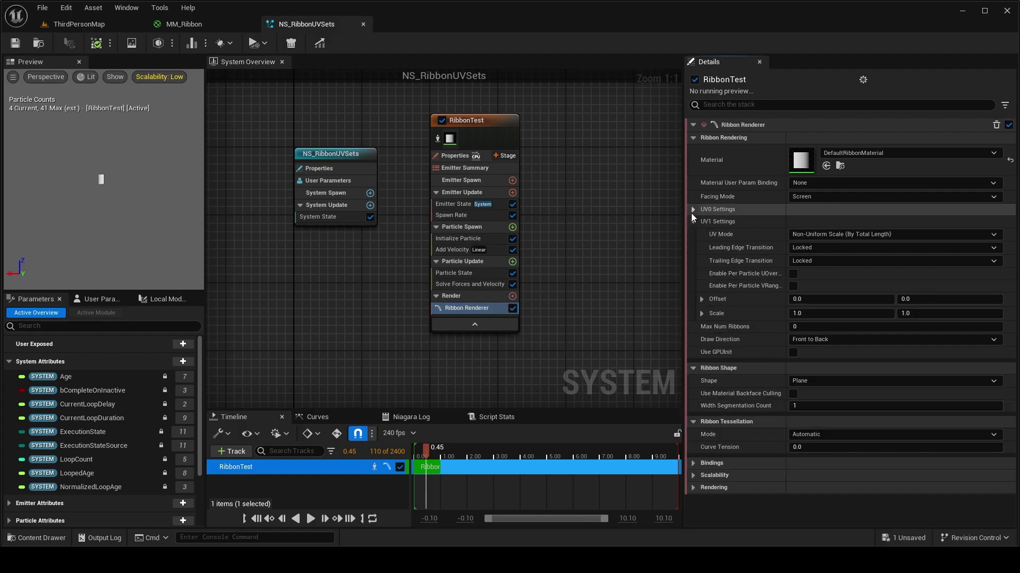
left_click(693, 209)
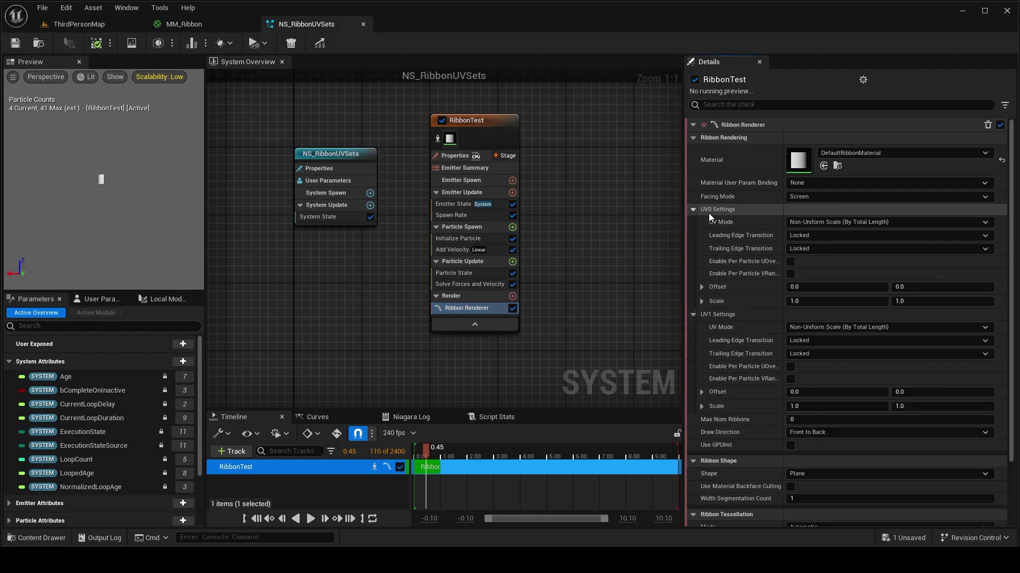
left_click(820, 222)
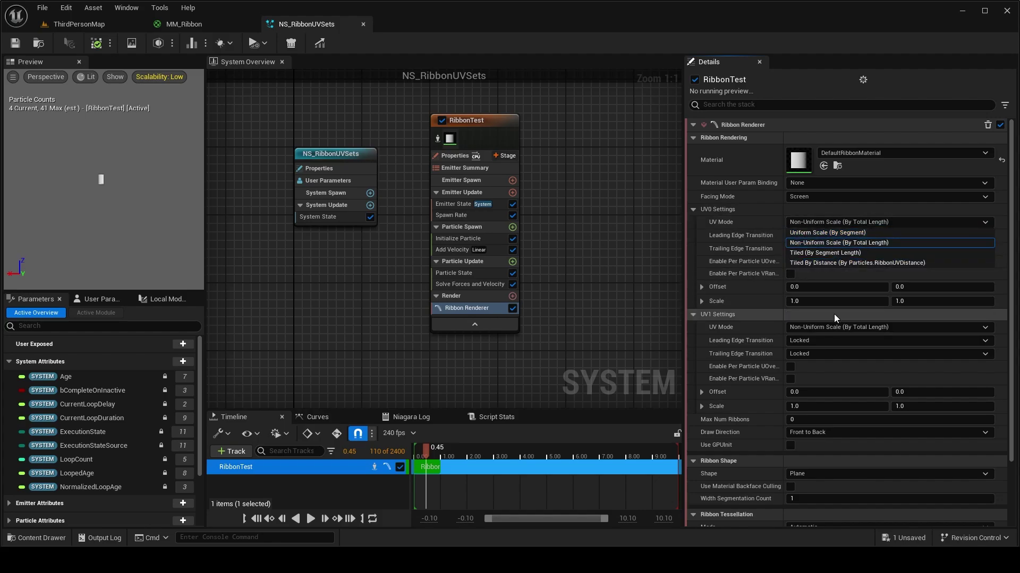
left_click(694, 212)
left_click(694, 211)
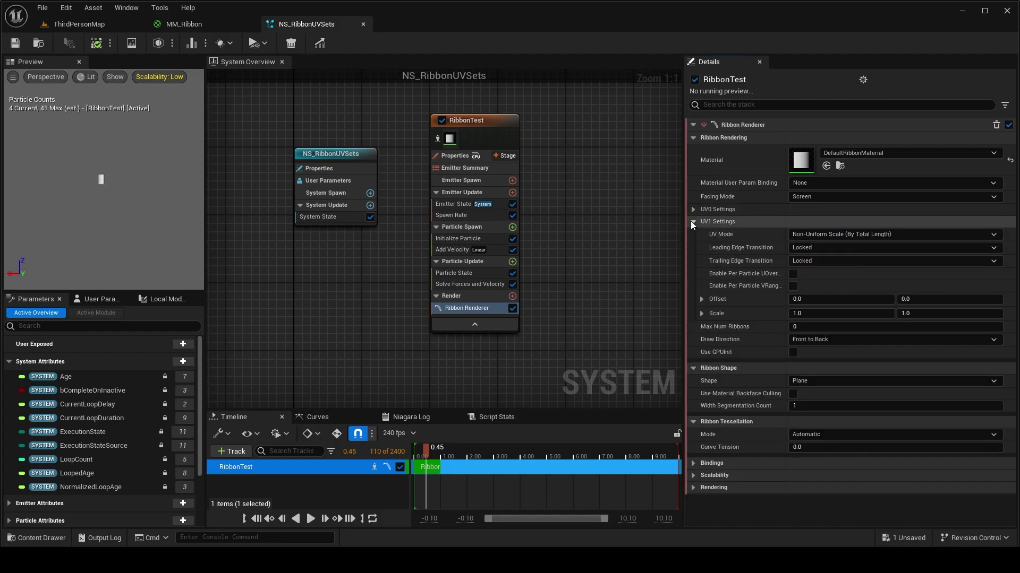
left_click(692, 222)
Step: Select the RibbonTest emitter and inspect its Spawn Rate and Add Velocity modules
left_click(515, 237)
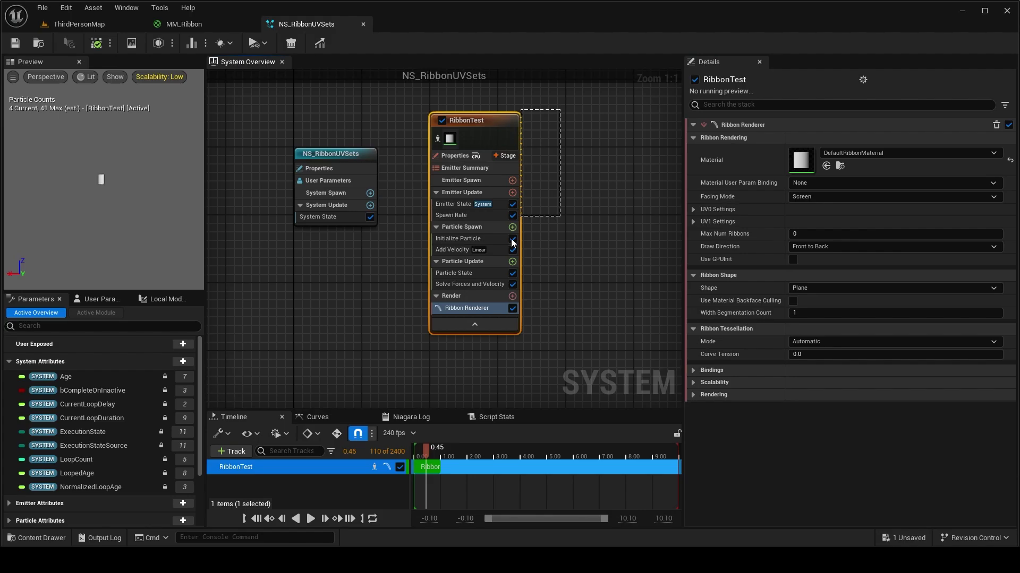
left_click(463, 217)
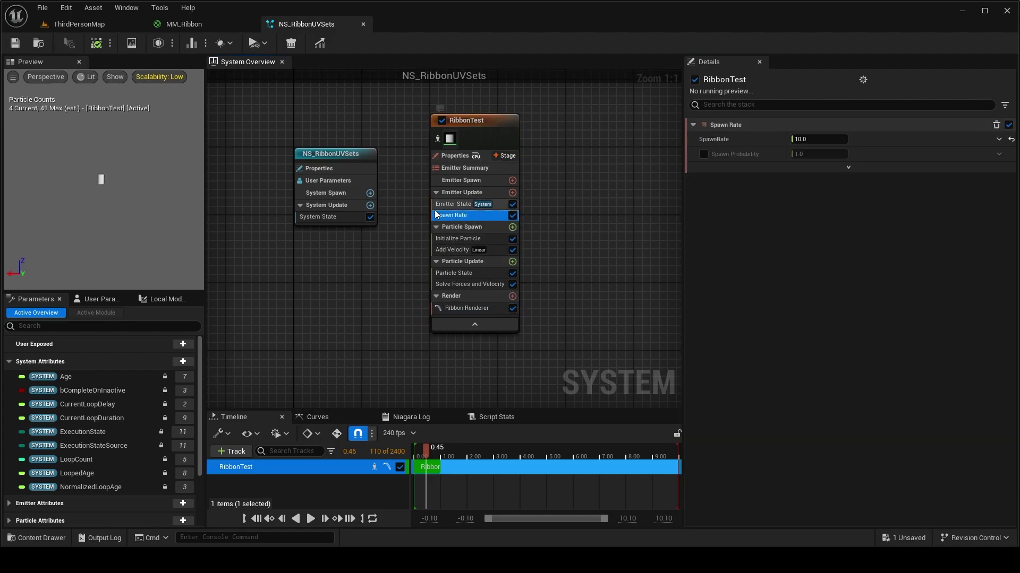
left_click(460, 251)
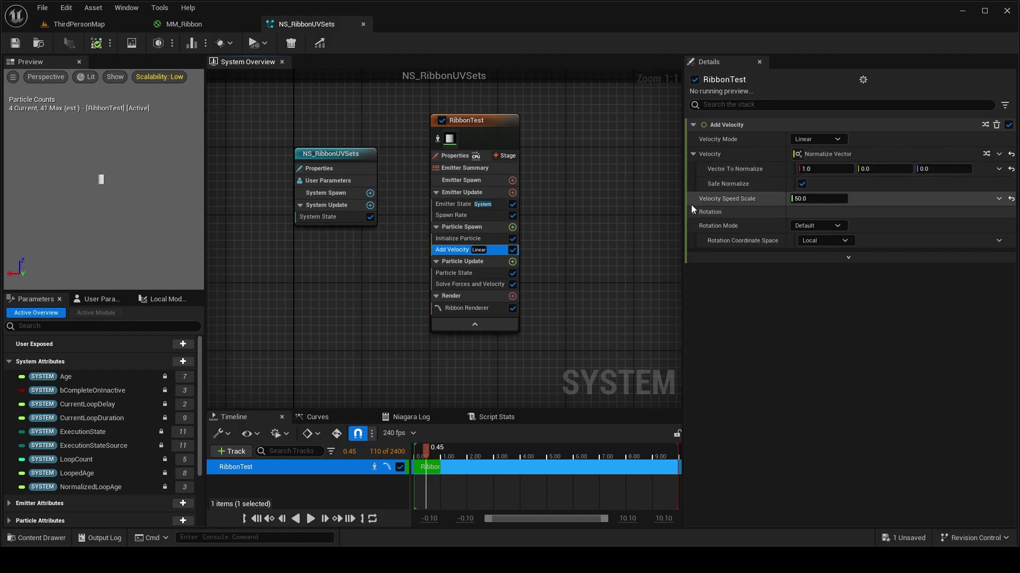
Step: In MM_Ribbon, inspect the arrow Texture Sample and the TexCoord[0] tiling of 1.0
left_click(199, 22)
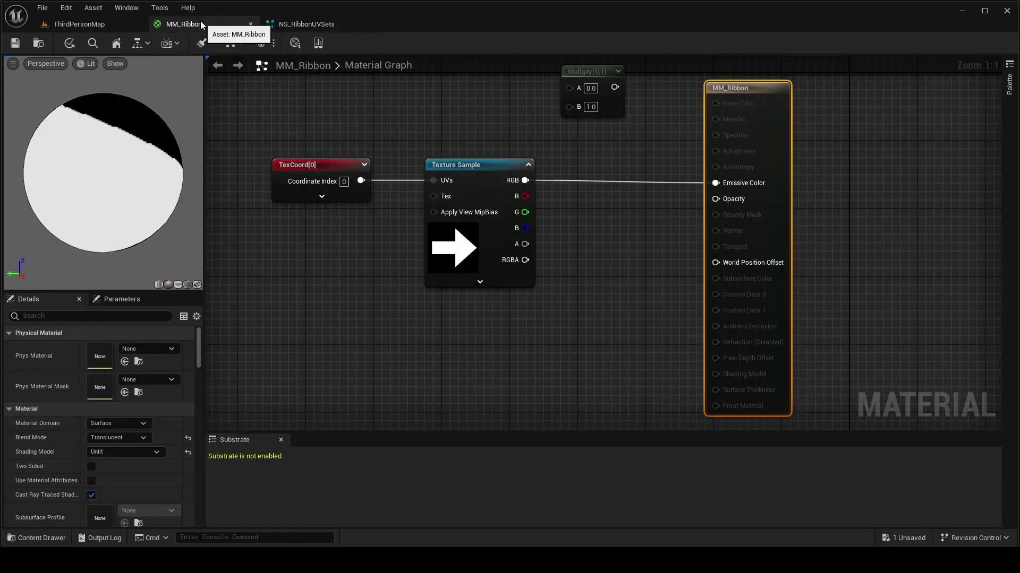
left_click_drag(317, 111, 553, 280)
left_click(454, 247)
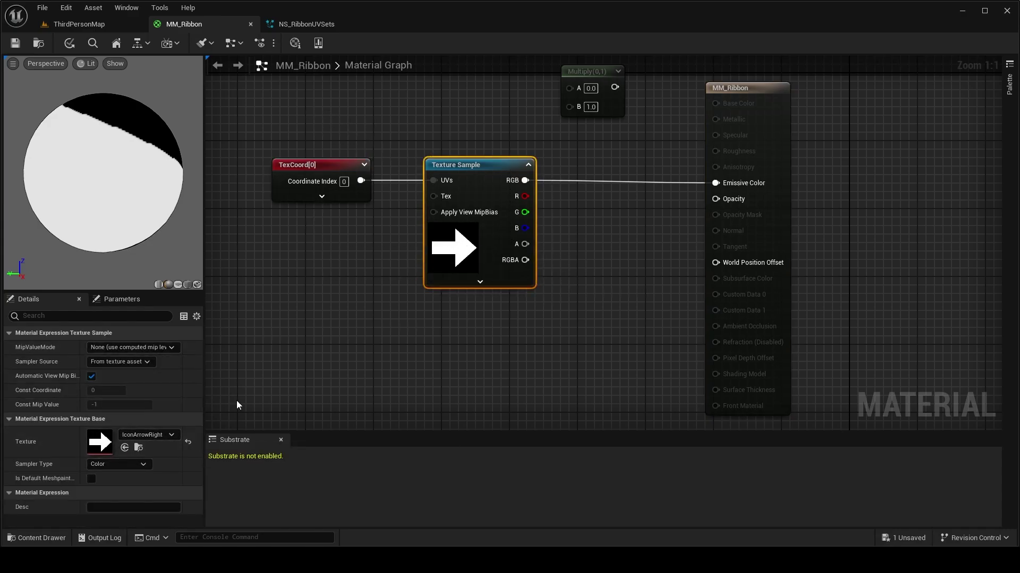
right_click_drag(394, 240, 426, 243)
left_click(351, 175)
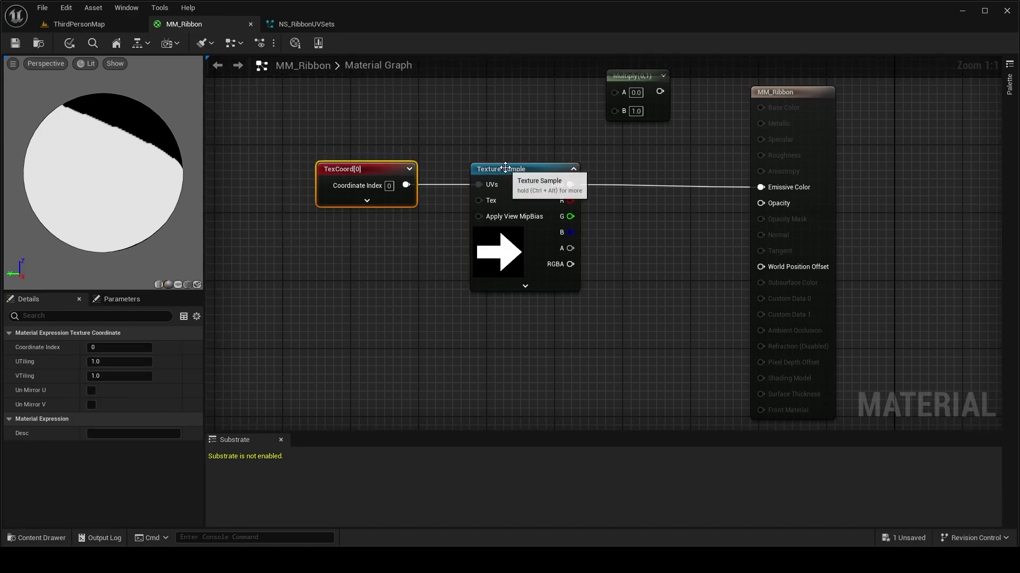
left_click(74, 23)
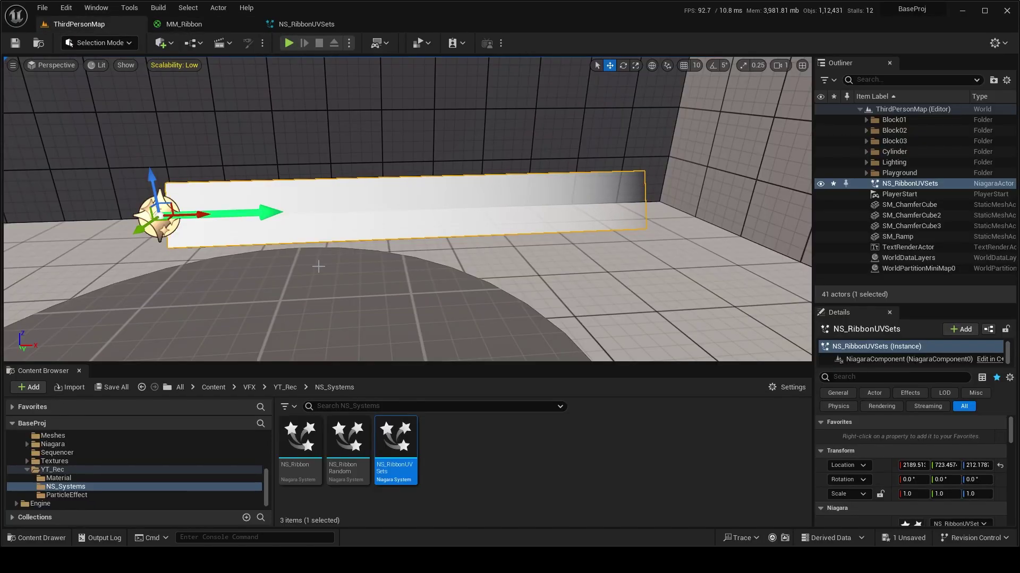
left_click_drag(375, 230, 375, 230)
scroll(438, 244, "down", 5)
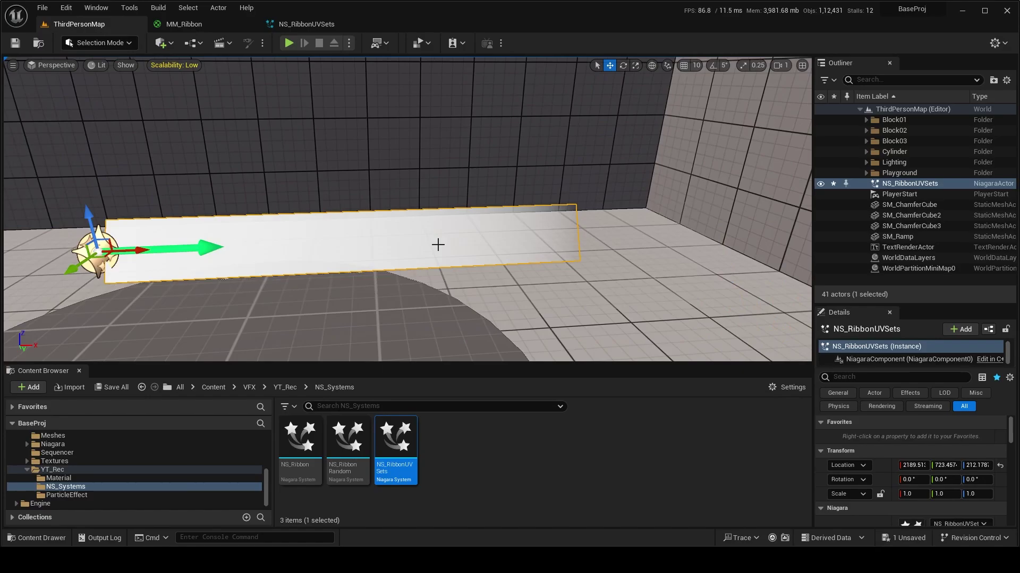
right_click_drag(457, 266, 415, 296)
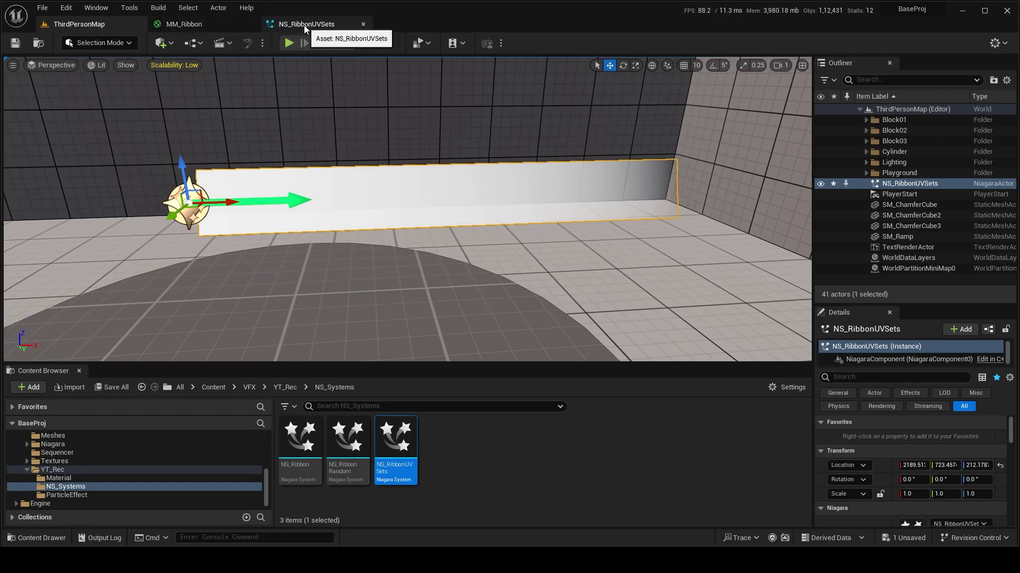
Step: Assign MM_Ribbon to the RibbonTest ribbon renderer, save NS_RibbonUVSets, and view the stretched arrow
left_click(304, 24)
left_click(463, 310)
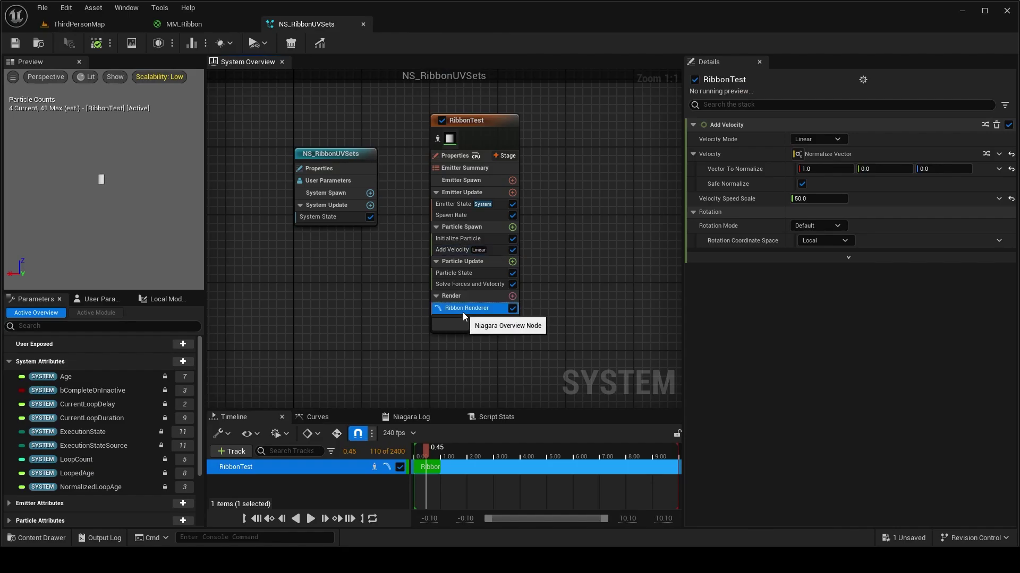
left_click(849, 155)
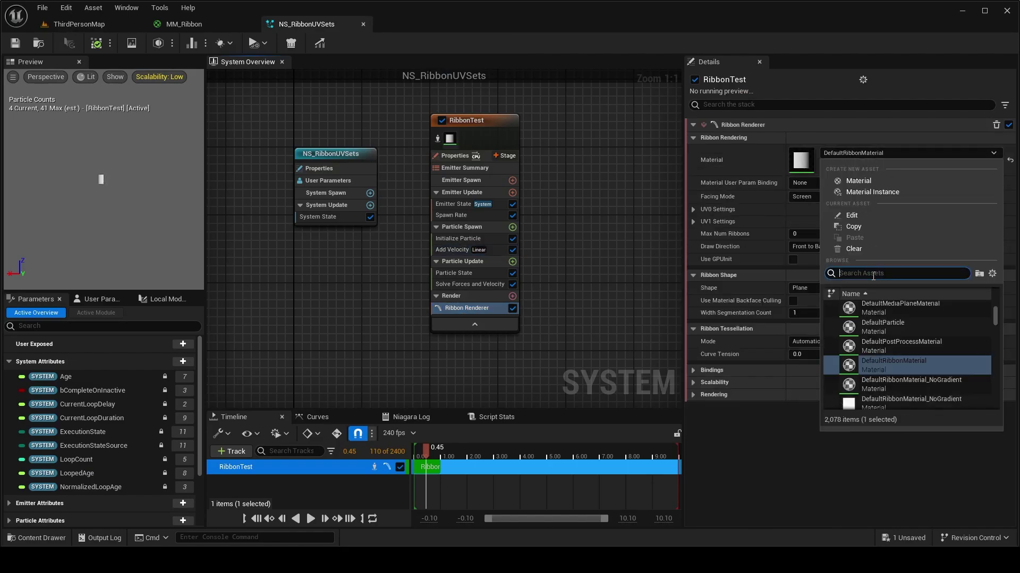
type("MM_Ribb")
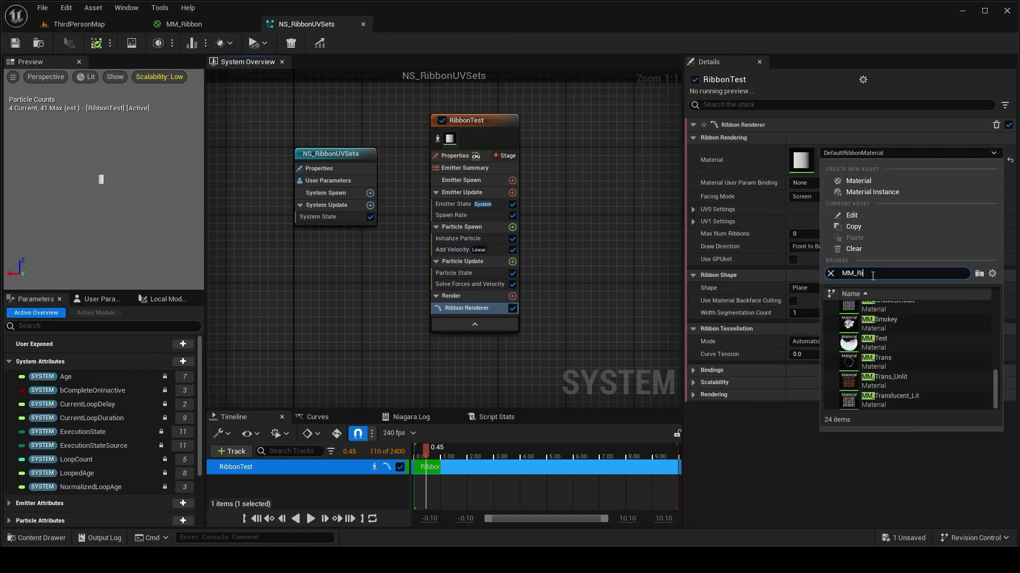
left_click(899, 315)
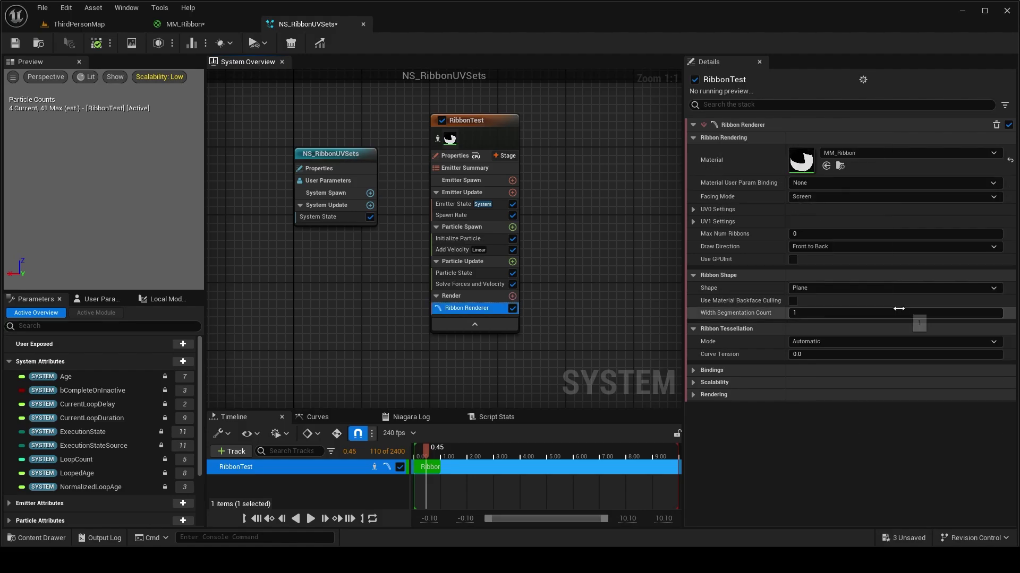
left_click(14, 44)
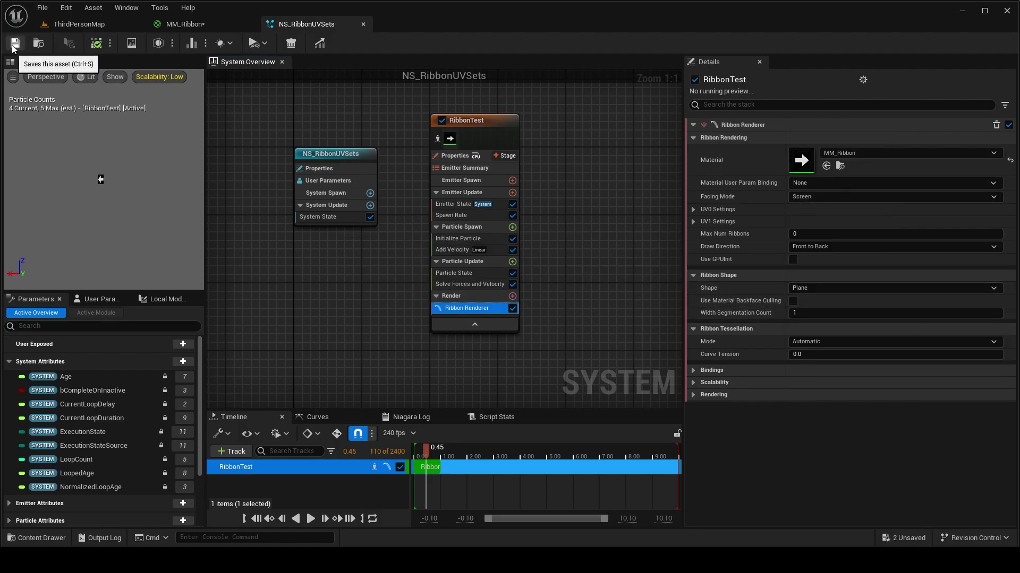
left_click(94, 24)
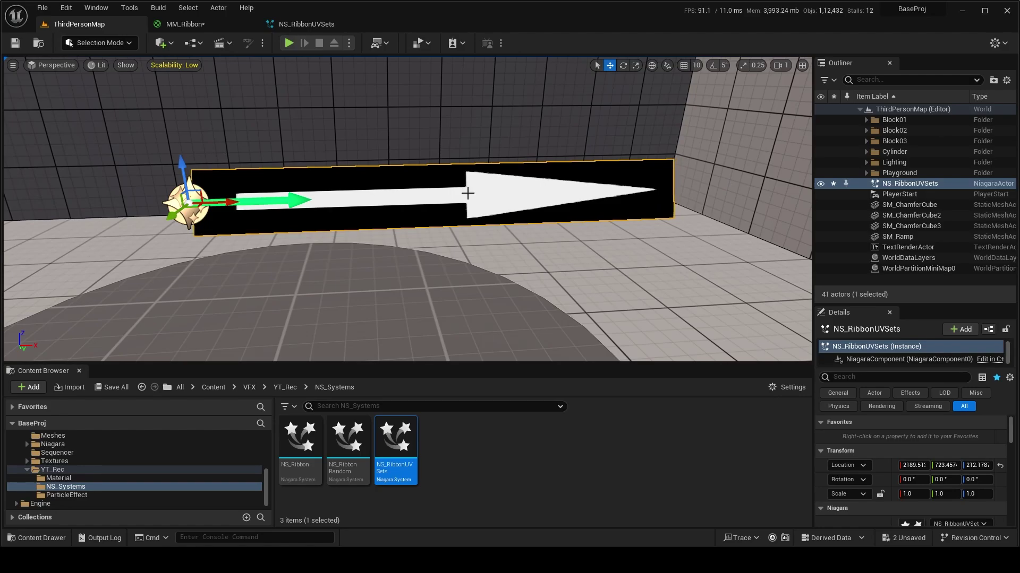
Step: View the ribbon's segments in Wireframe, switch back to Lit, and return to NS_RibbonUVSets
left_click(98, 66)
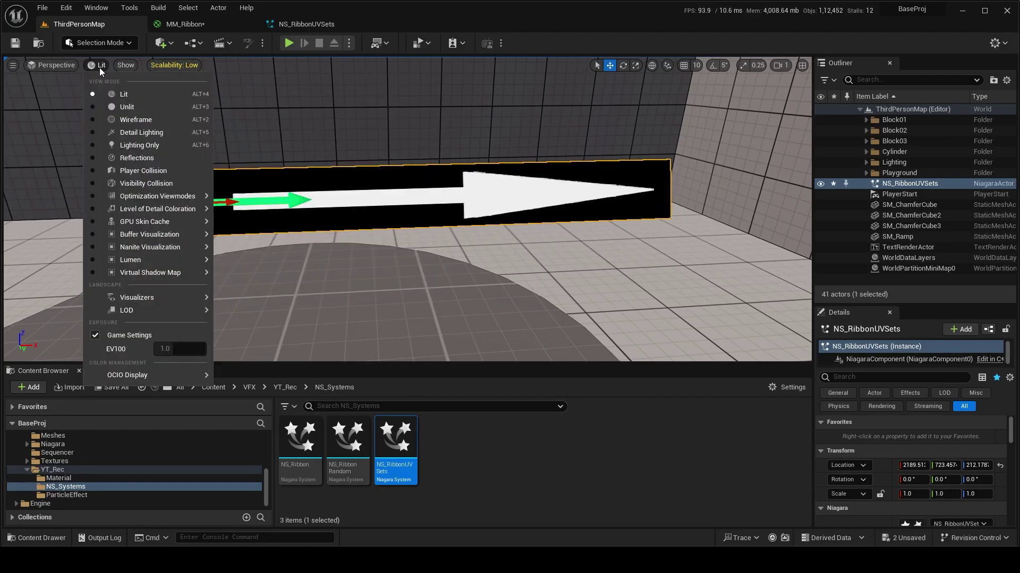
left_click(130, 121)
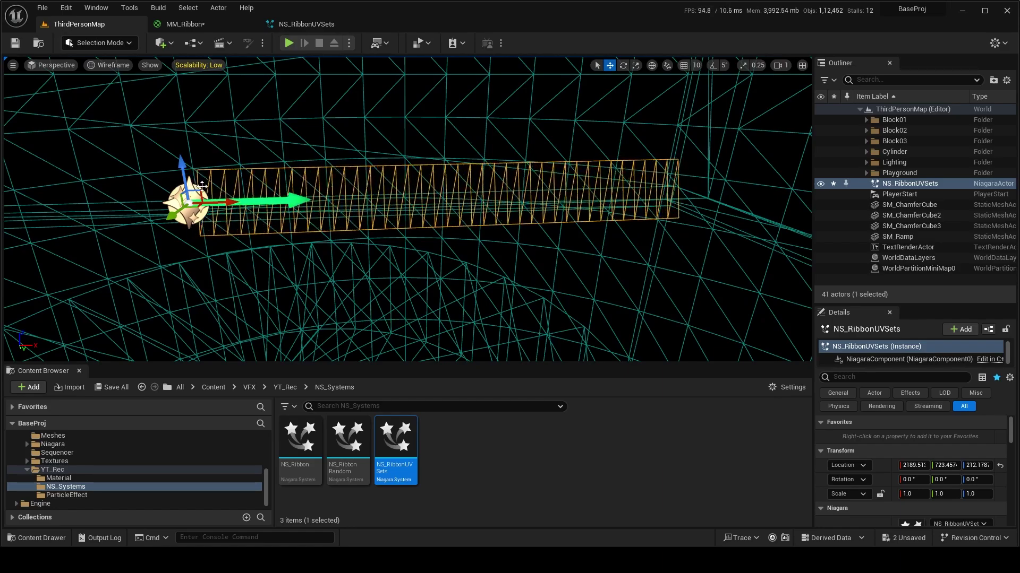
left_click(112, 65)
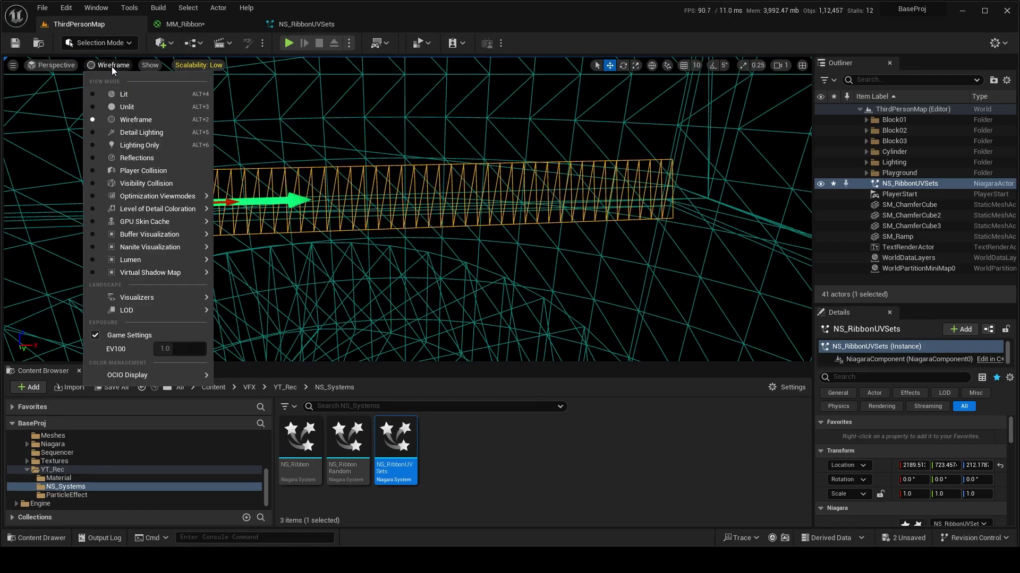
left_click(135, 93)
left_click(315, 25)
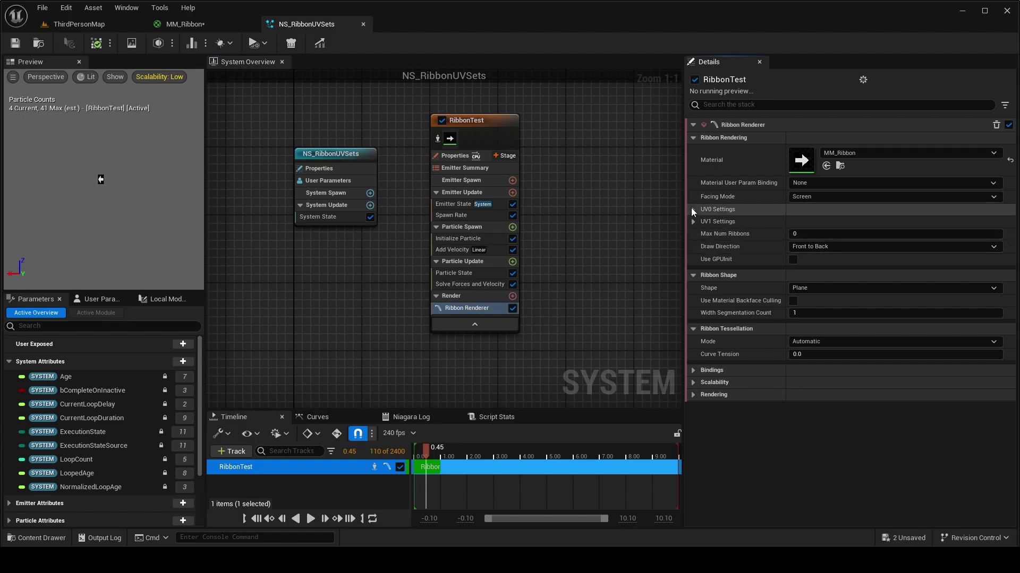
Step: Set UV0's UV Mode to Uniform Scale (By Segment) and preview it in the level
left_click(692, 210)
left_click(883, 223)
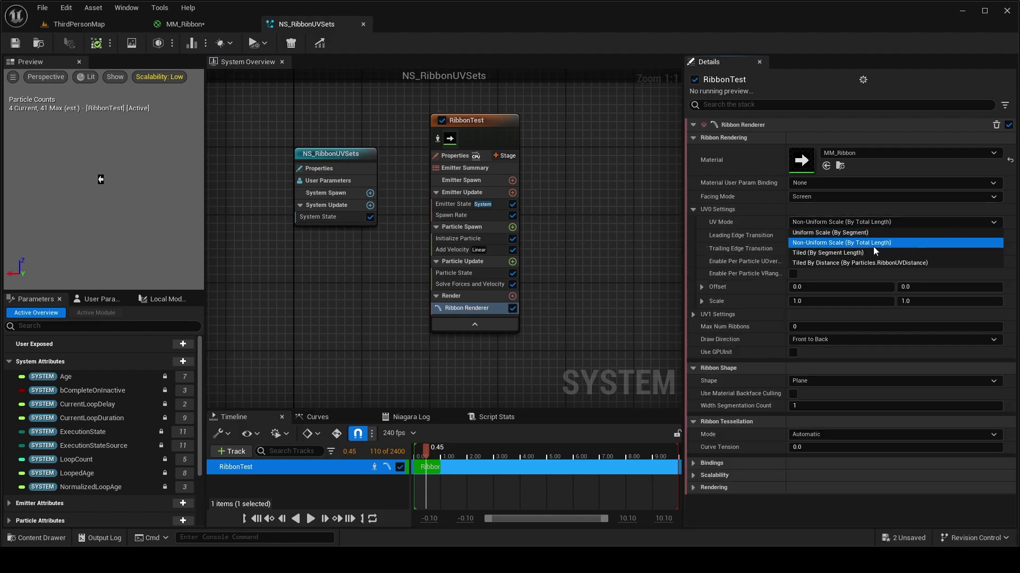
left_click(849, 233)
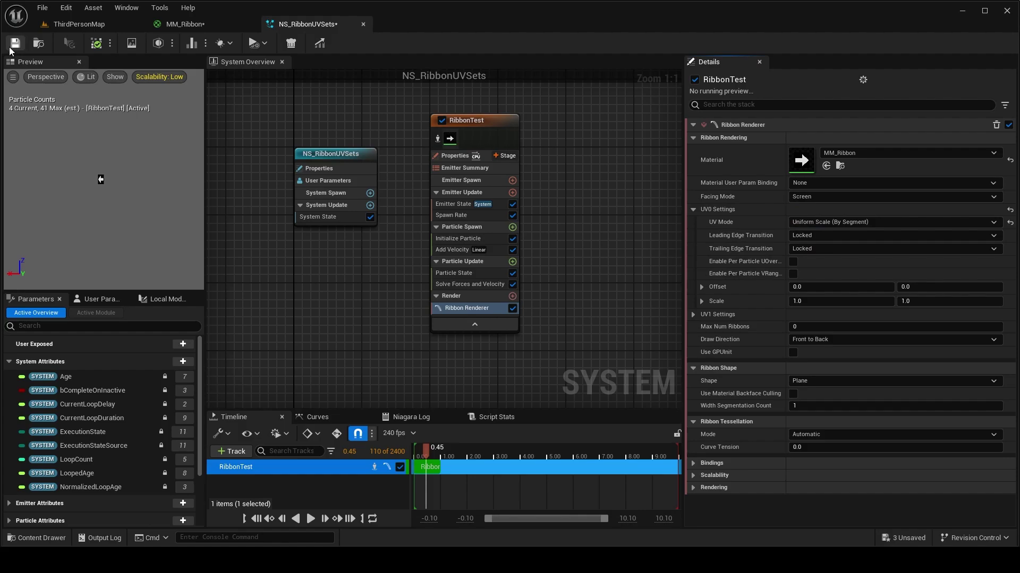
left_click(106, 24)
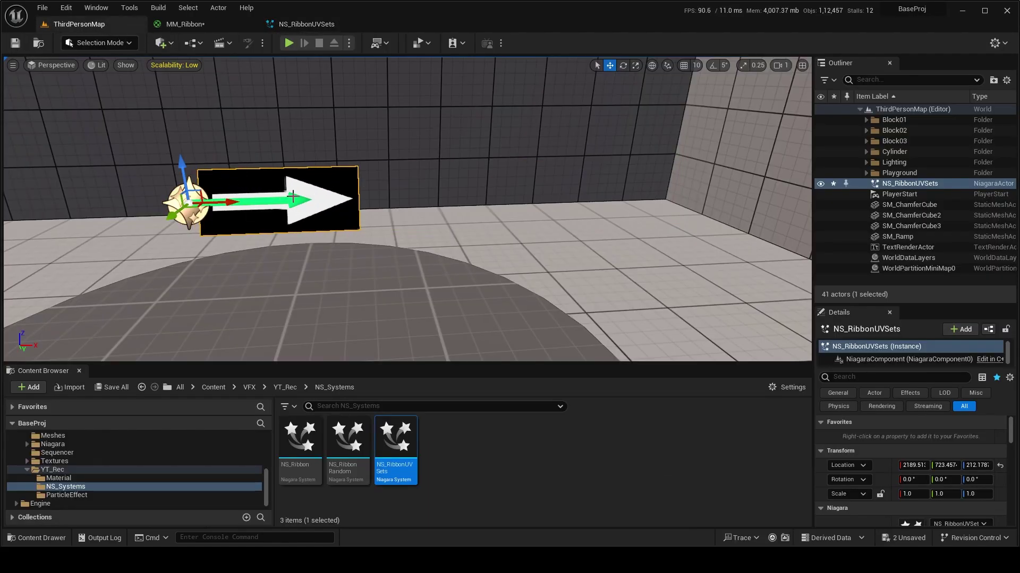
left_click(314, 23)
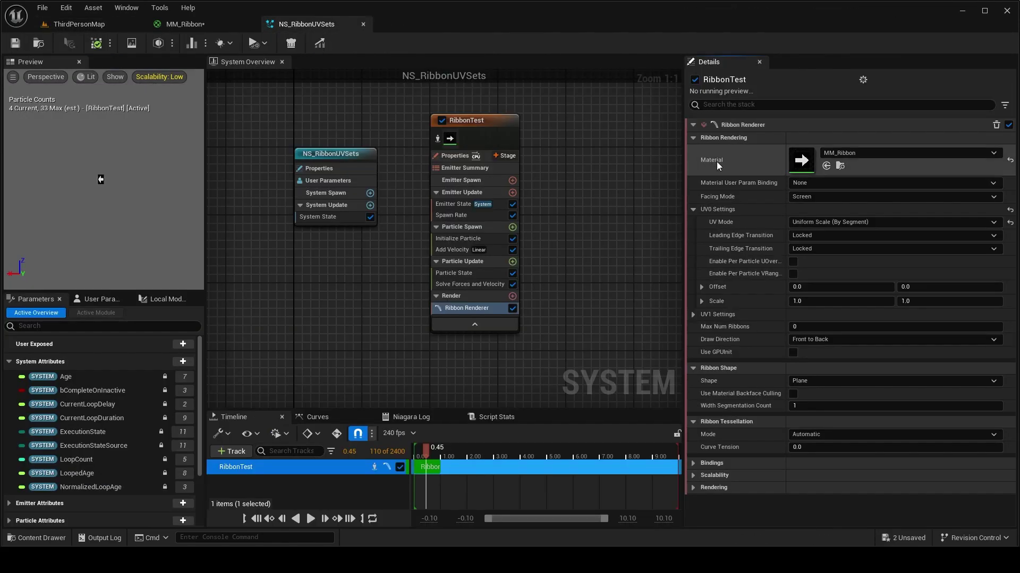
Step: Switch UV0 to Tiled (By Segment Length) with Tiling Length 50 and save
left_click(876, 222)
left_click(874, 254)
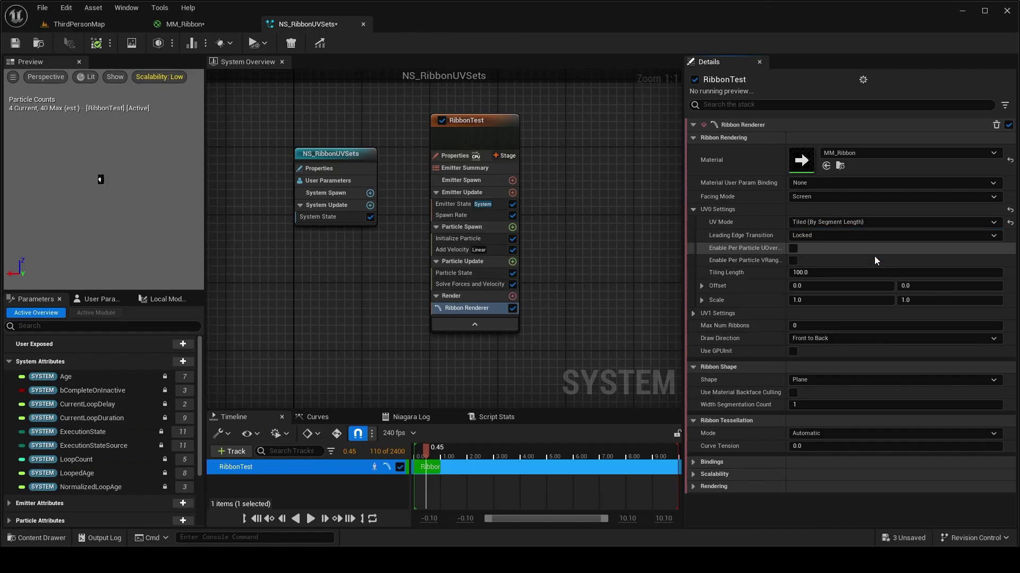
left_click(91, 27)
left_click(317, 23)
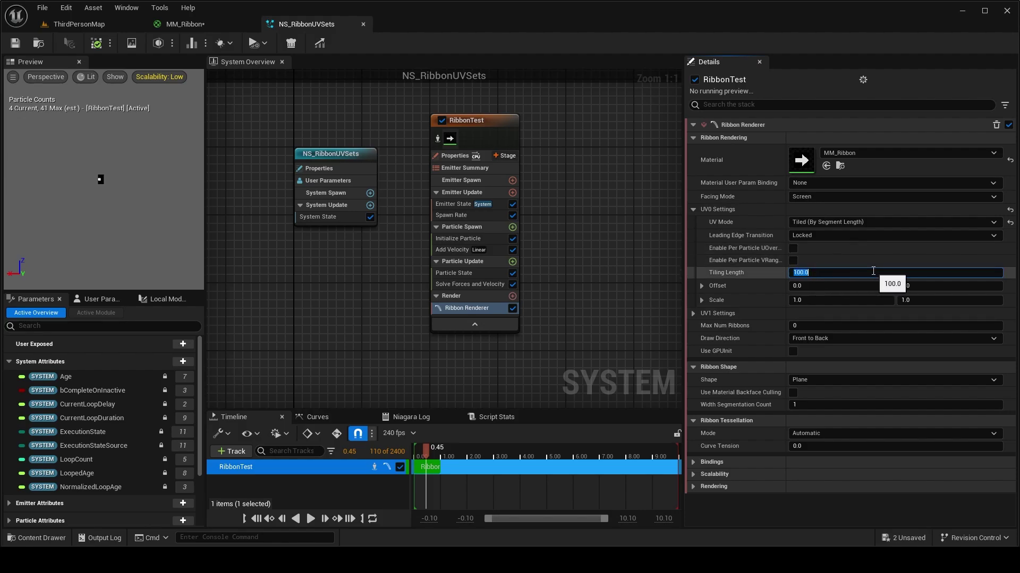
left_click(15, 43)
Step: Orbit and zoom the level viewport to look over the ribbon's repeating arrows
left_click(68, 25)
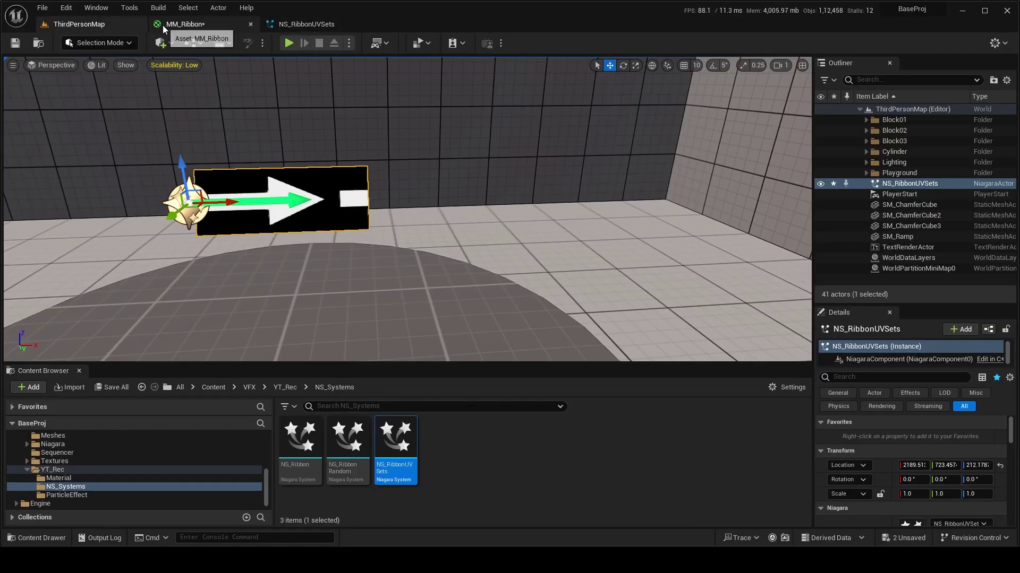
mouse_move(358, 196)
right_mouse_down()
mouse_move(340, 197)
mouse_move(383, 196)
mouse_move(350, 197)
right_mouse_up()
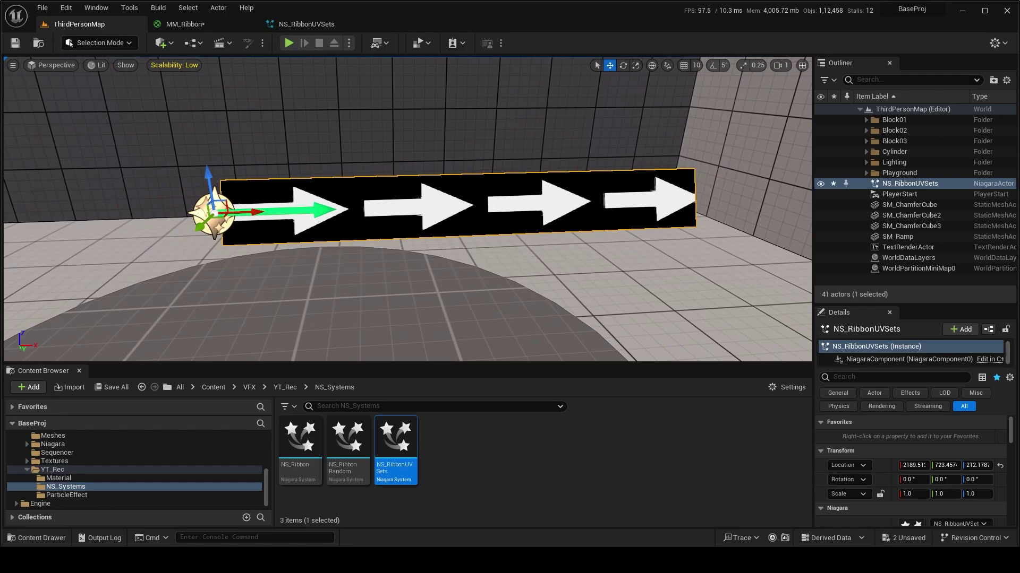
scroll(336, 216, "down", 3)
scroll(351, 232, "up", 4)
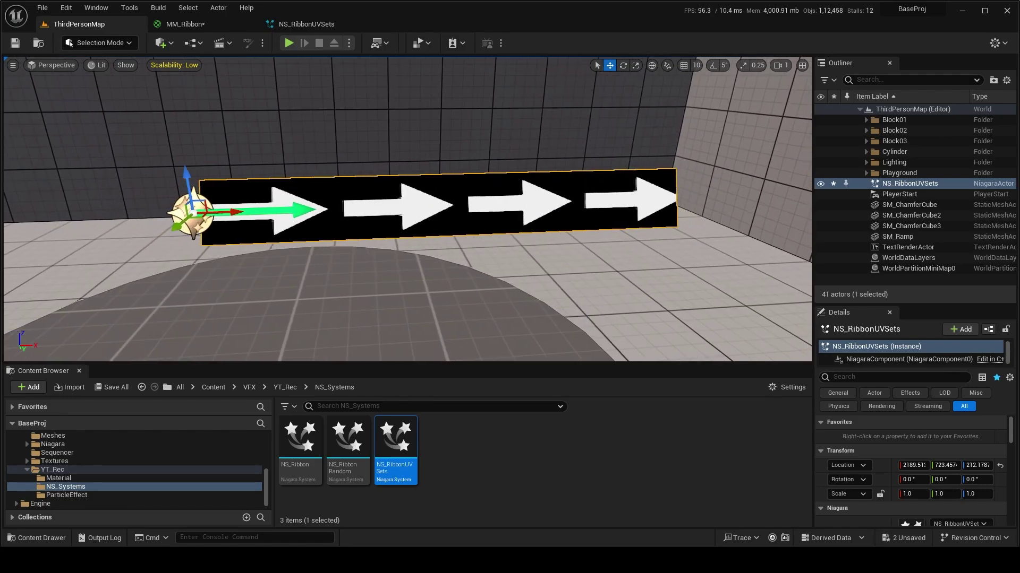
Step: Lower the Tiling Length to 20, save, and view the denser arrows in the level
left_click(325, 25)
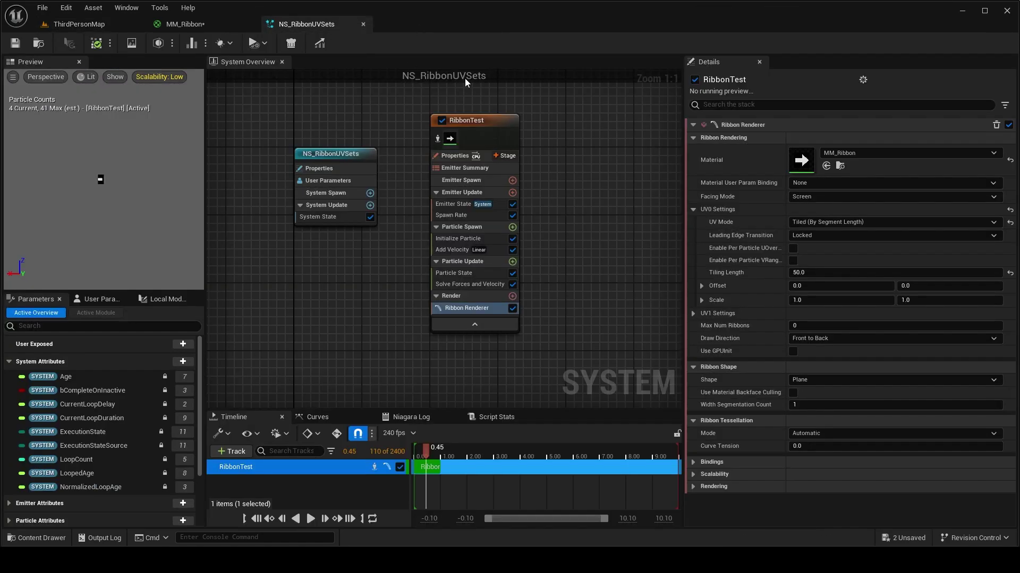
left_click(809, 272)
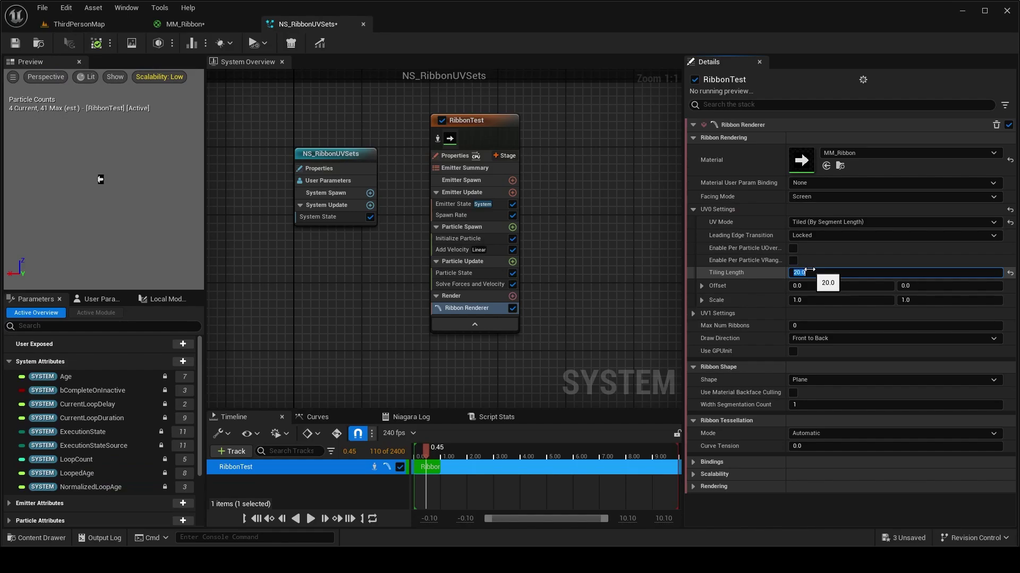
left_click(14, 44)
left_click(92, 26)
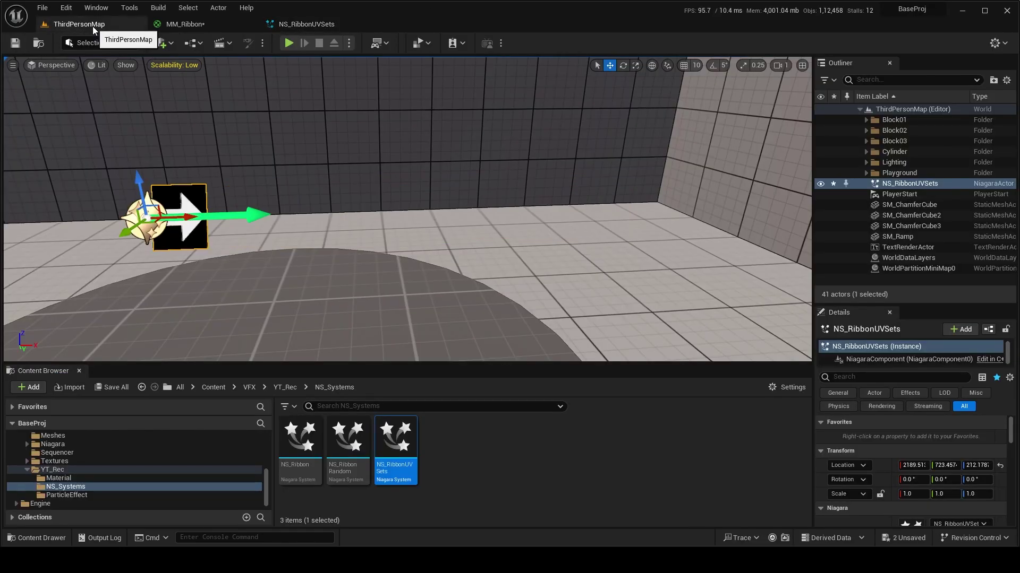
right_click_drag(338, 276, 338, 276)
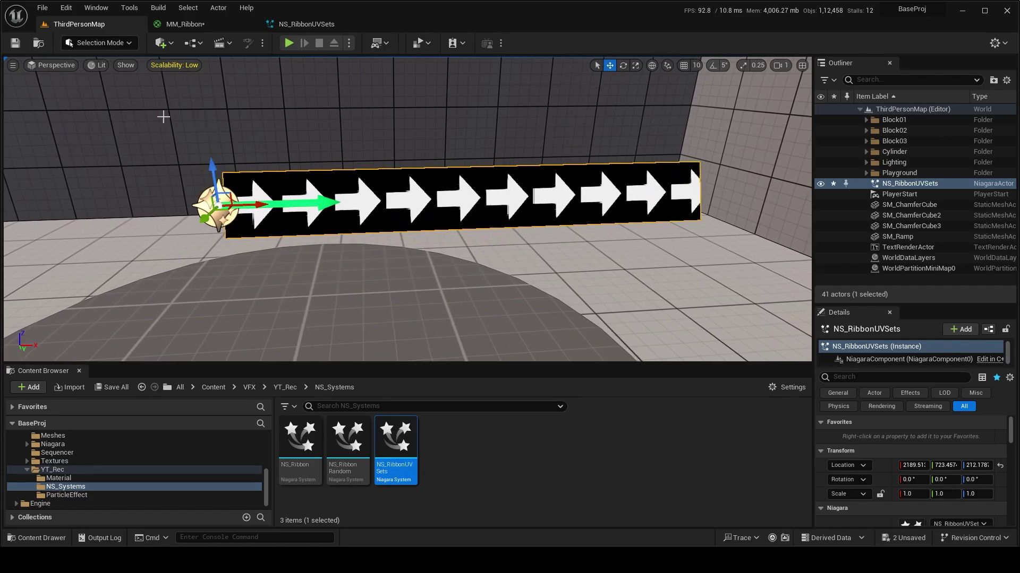
Step: Try Uniform Scale (By Segment), then Non-Uniform Scale (By Total Length), save, and view the result
left_click(326, 24)
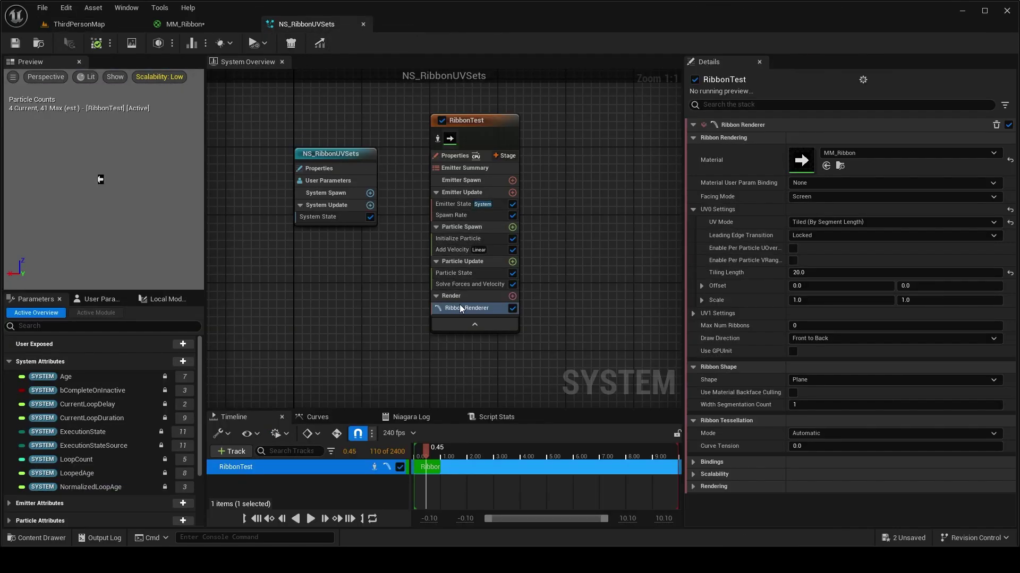
left_click(850, 222)
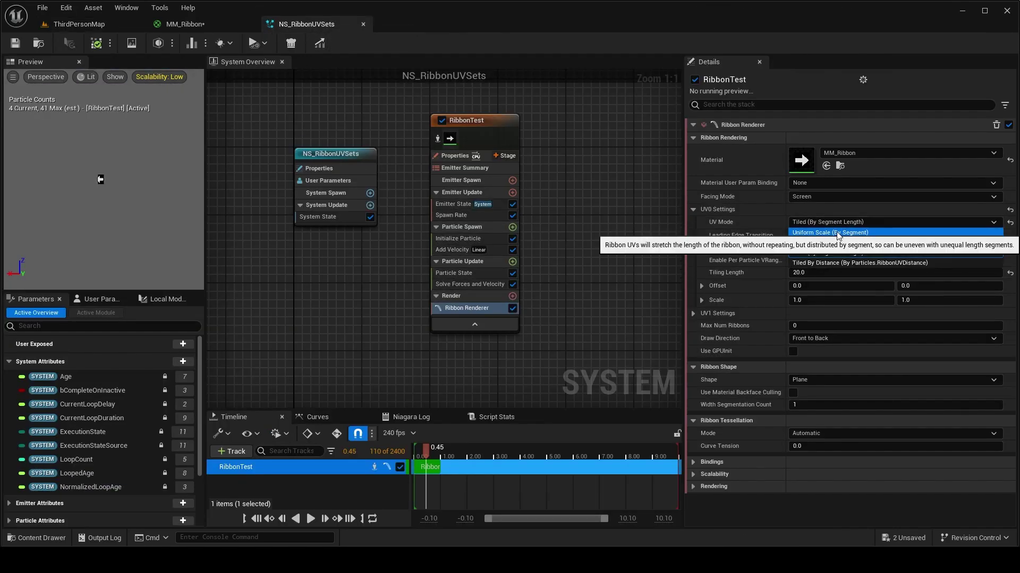
left_click(837, 233)
left_click(892, 222)
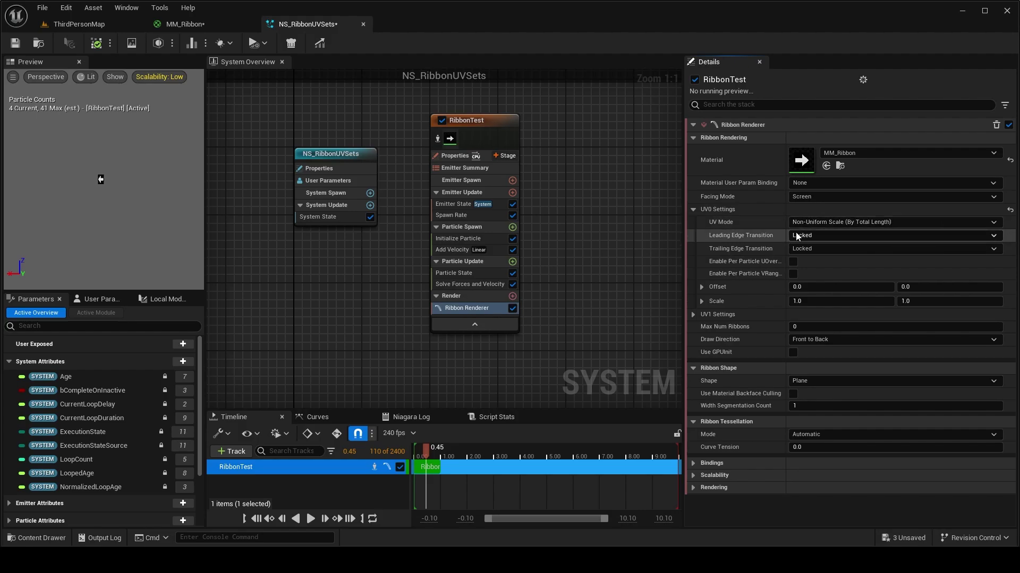
left_click(839, 245)
left_click(10, 46)
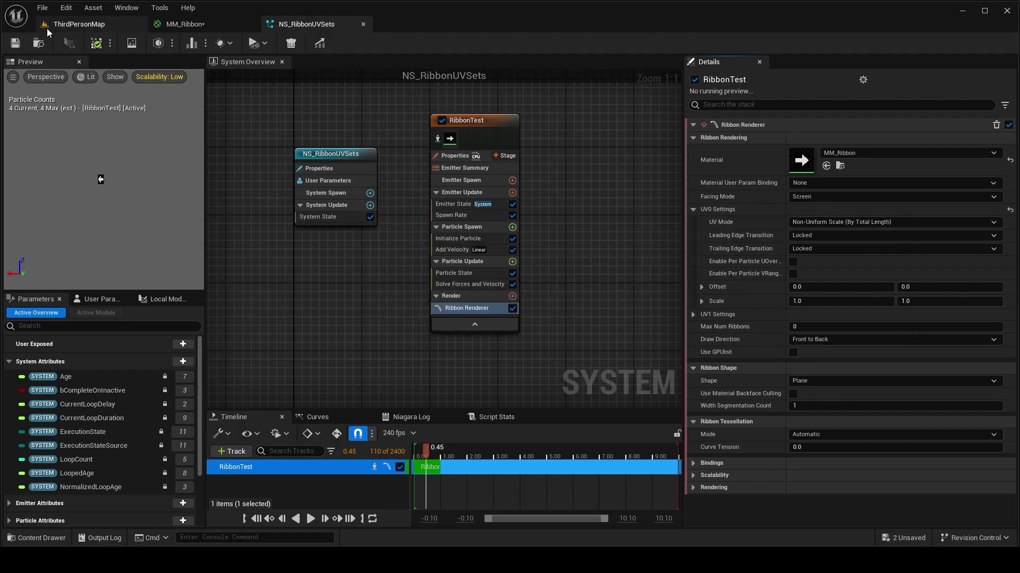
left_click(53, 25)
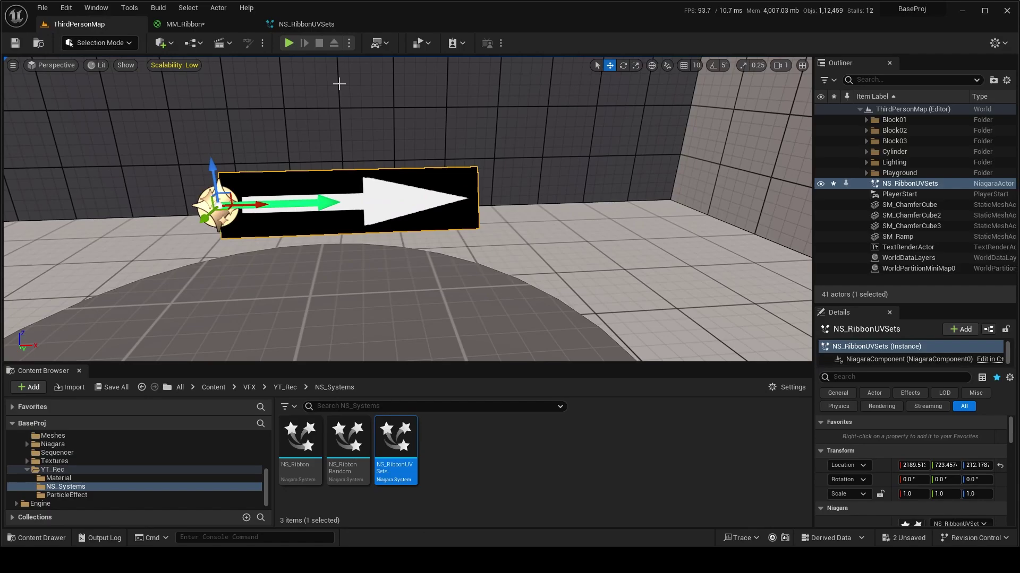
Step: Restore UV0 to Tiled (By Segment Length) and check the tiled ribbon in the level
left_click(336, 24)
left_click(853, 223)
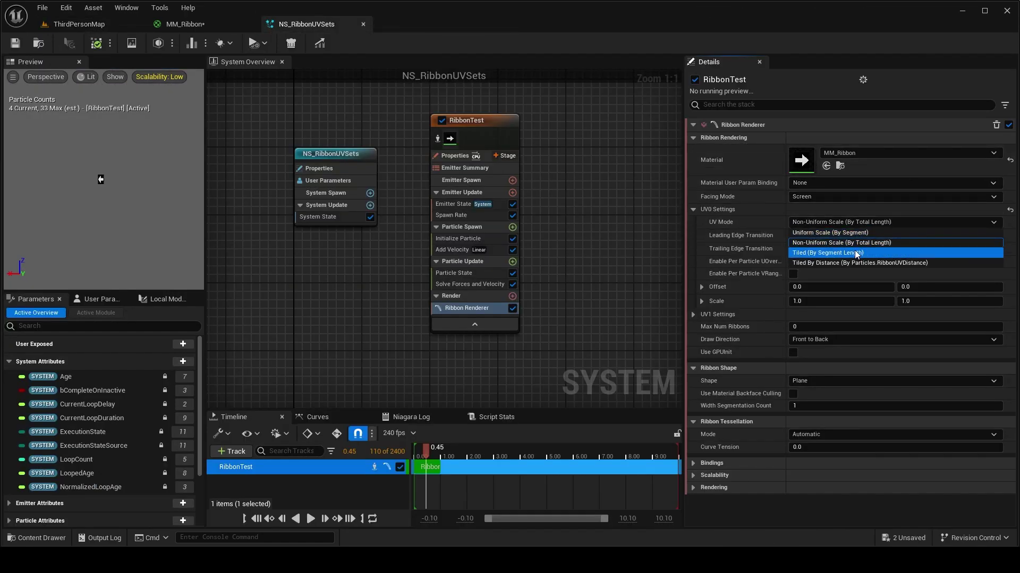
left_click(855, 252)
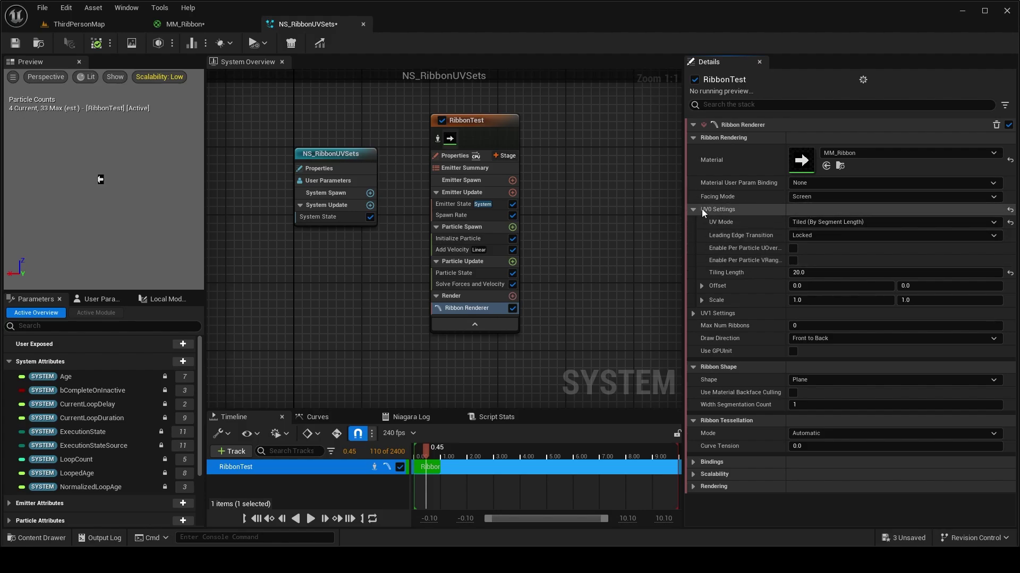
left_click(66, 27)
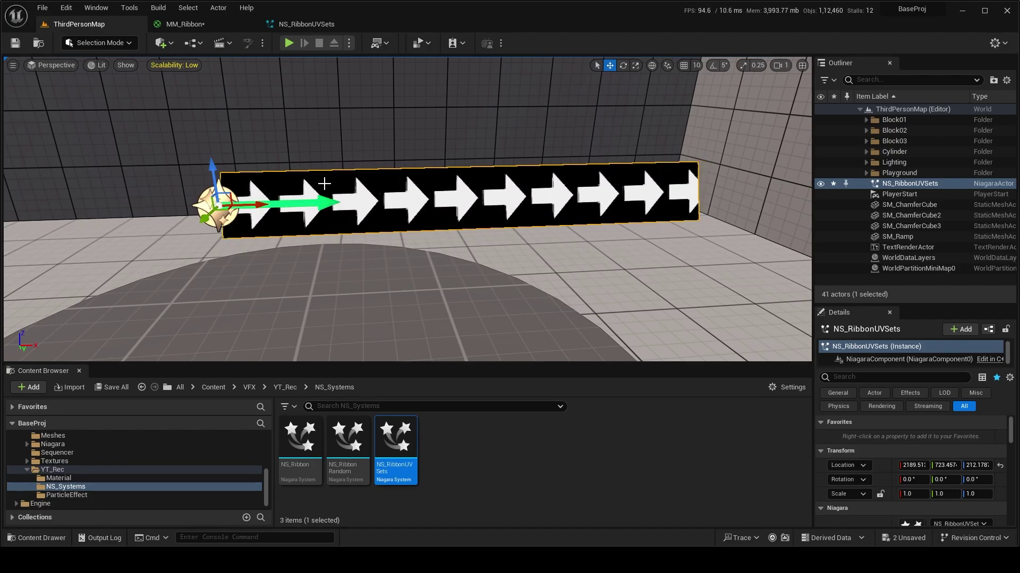
Step: Duplicate the arrow Texture Sample below the original and set its texture to T_Remap
left_click(185, 24)
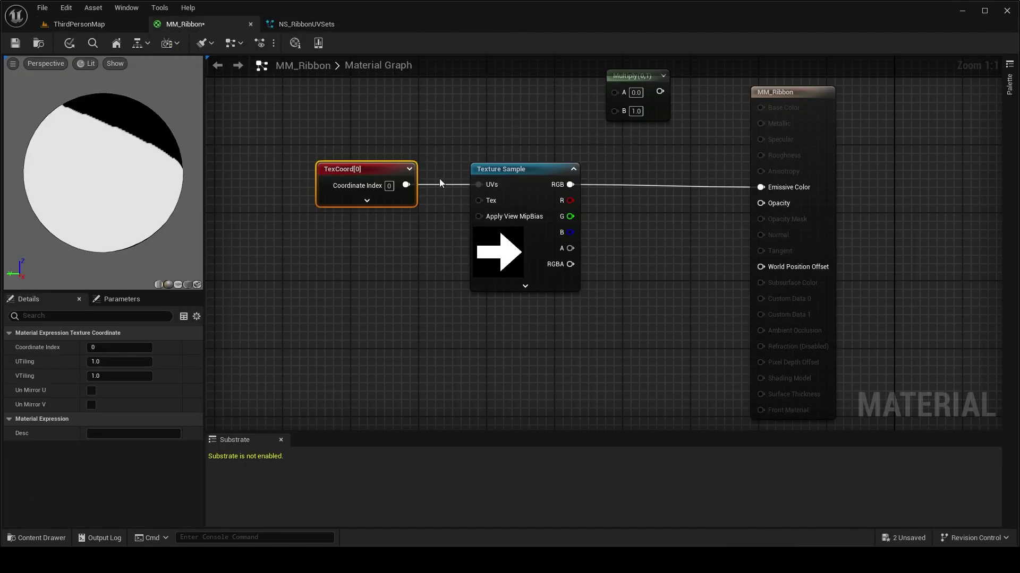
right_click_drag(439, 183, 515, 289)
left_click(526, 226)
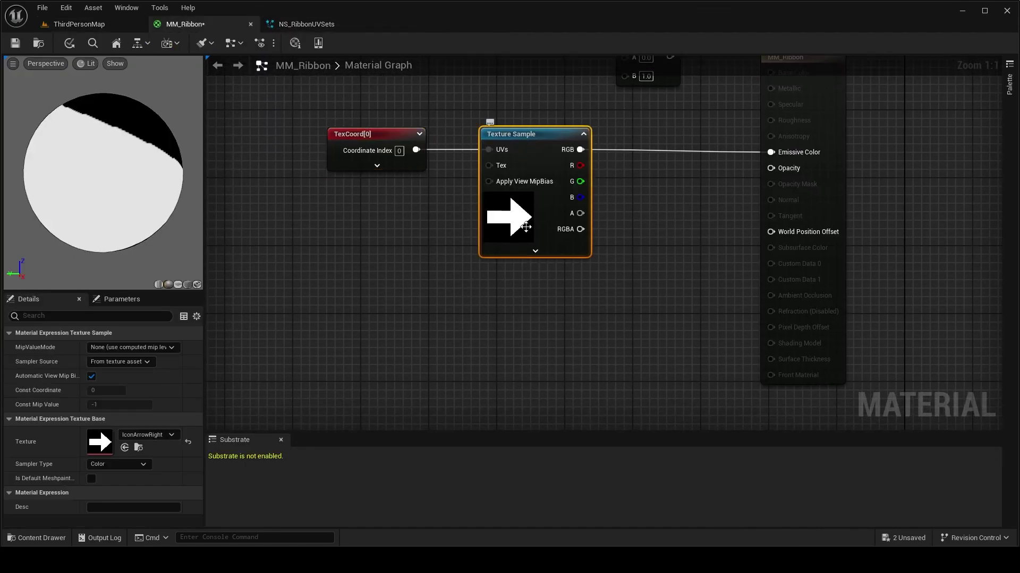
key("ctrl+c")
key("ctrl+v")
left_click_drag(567, 322, 532, 296)
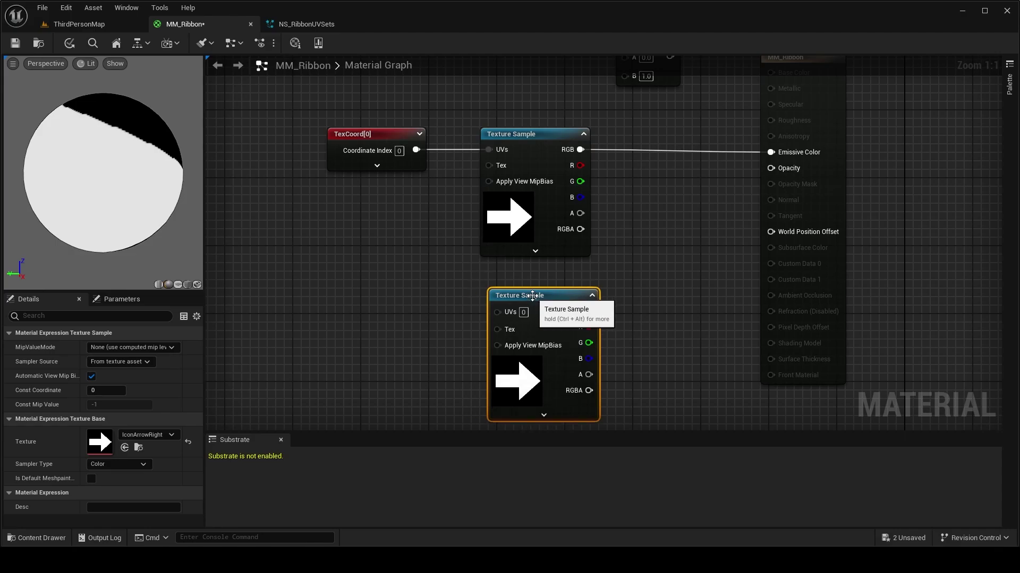
left_click(138, 431)
type("T")
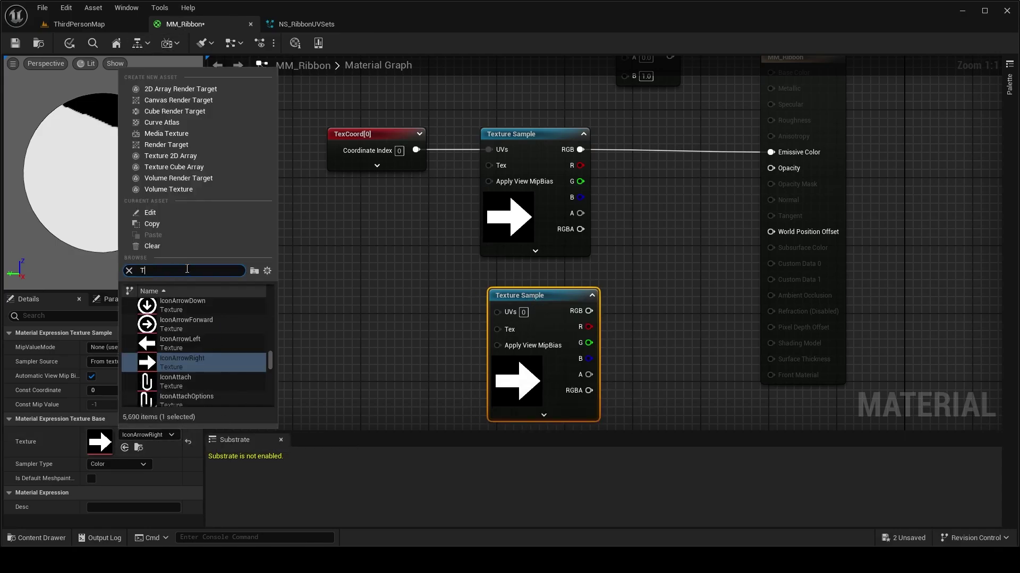
type("_Rem")
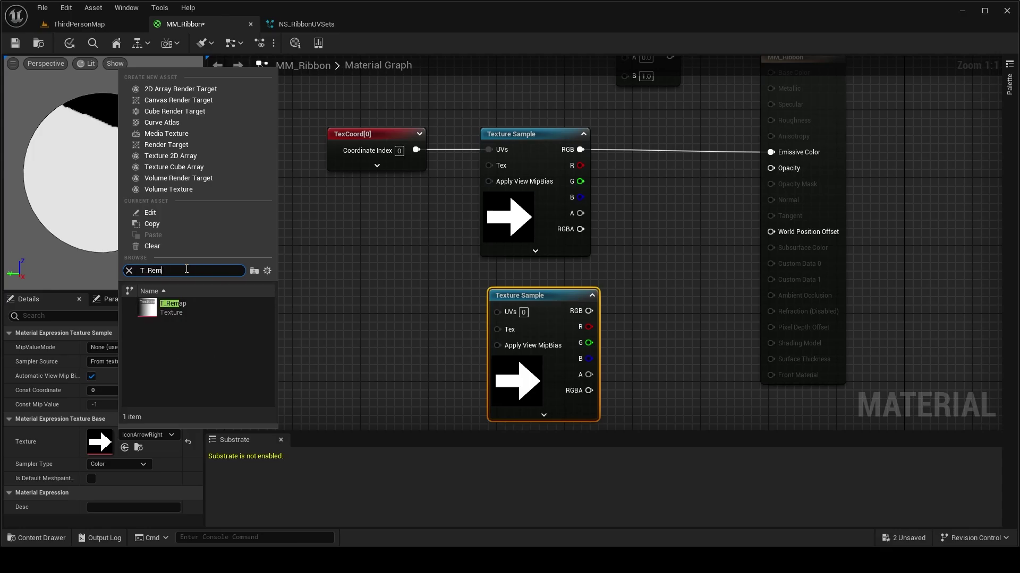
left_click(183, 311)
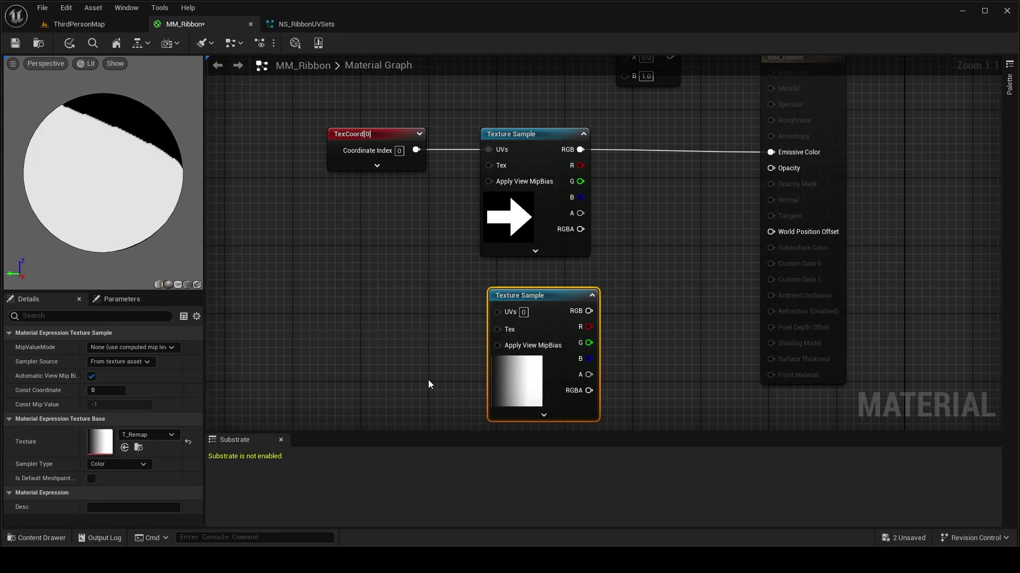
left_click_drag(539, 295, 531, 294)
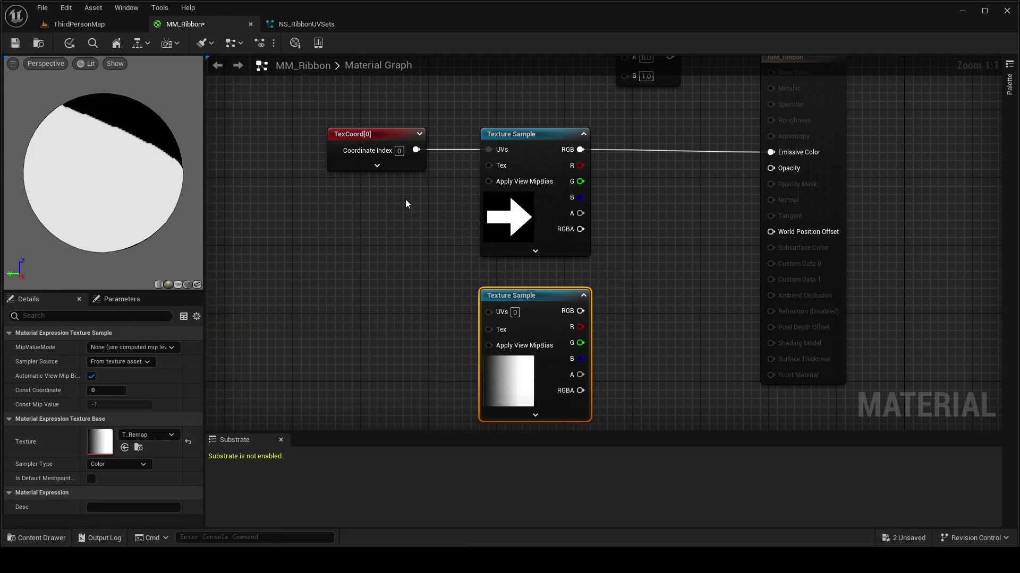
Step: Wire a duplicated TexCoord into T_Remap's UVs, connect T_Remap to Opacity, and save
left_click(366, 159)
key("ctrl+v")
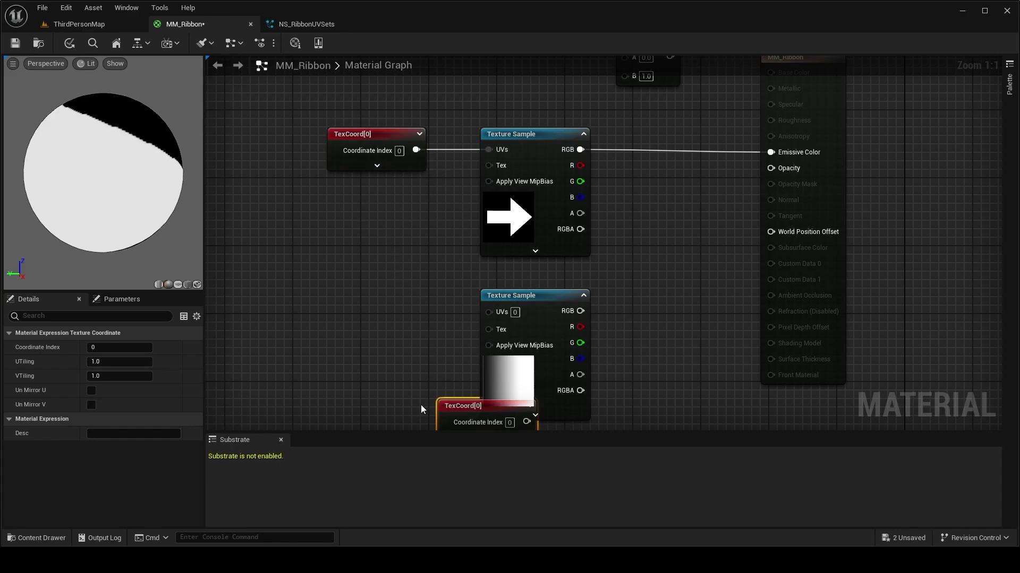
left_click_drag(462, 413, 318, 311)
left_click_drag(382, 319, 489, 313)
left_click_drag(581, 311, 770, 168)
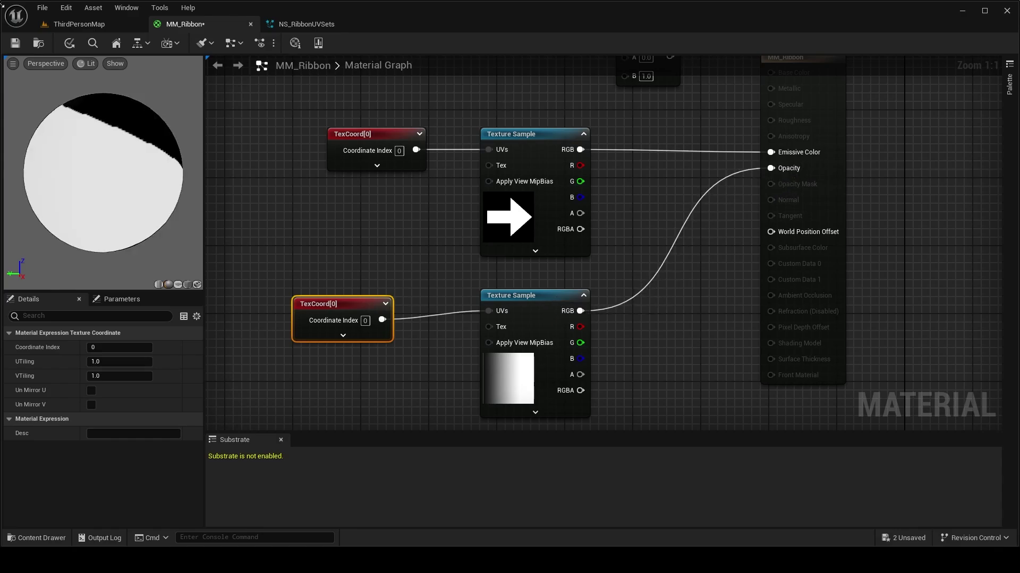
left_click(15, 43)
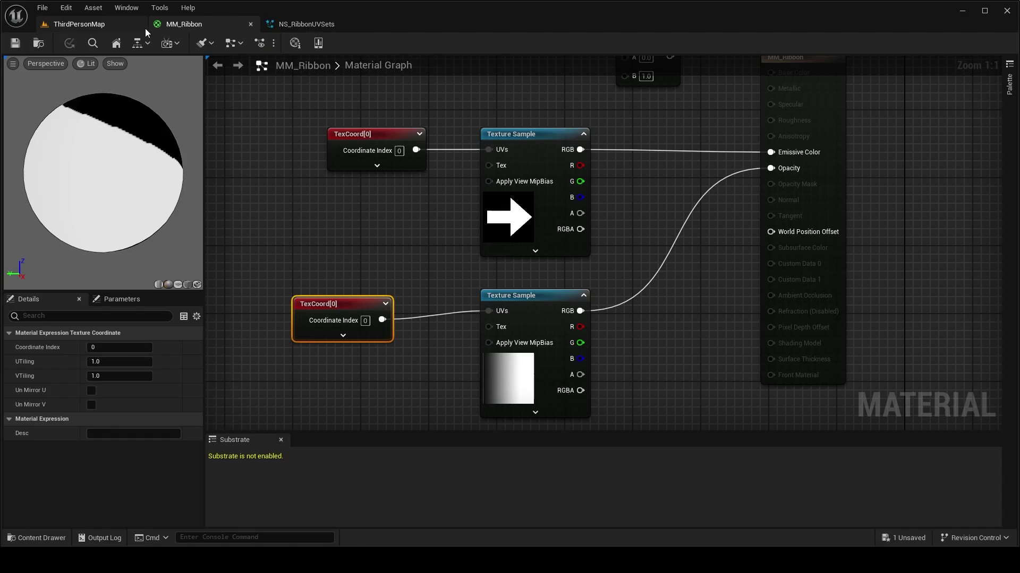
Step: Check the level, then expand the ribbon renderer's UV1 Settings showing Non-Uniform Scale (By Total Length)
left_click(81, 25)
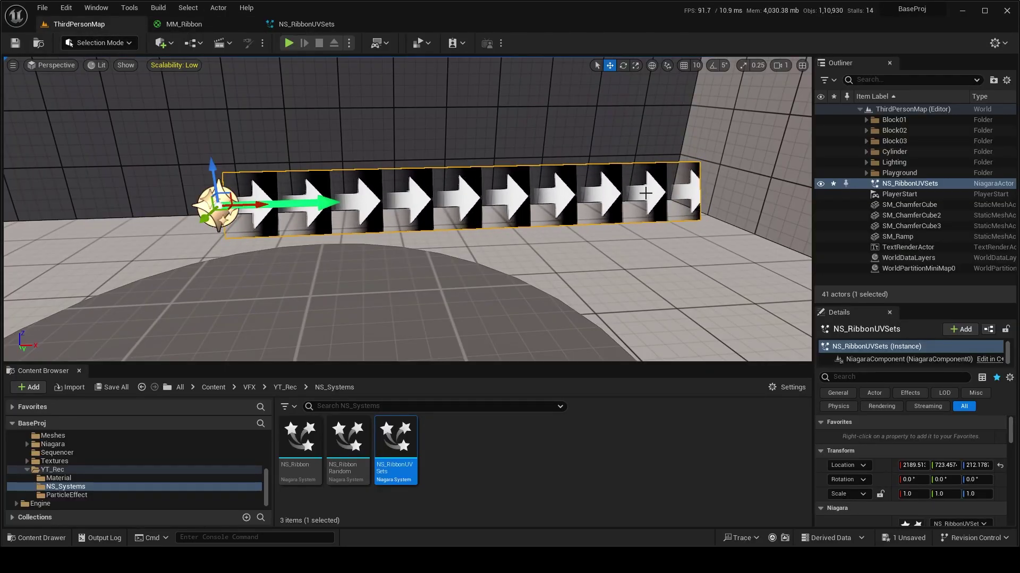
left_click(317, 25)
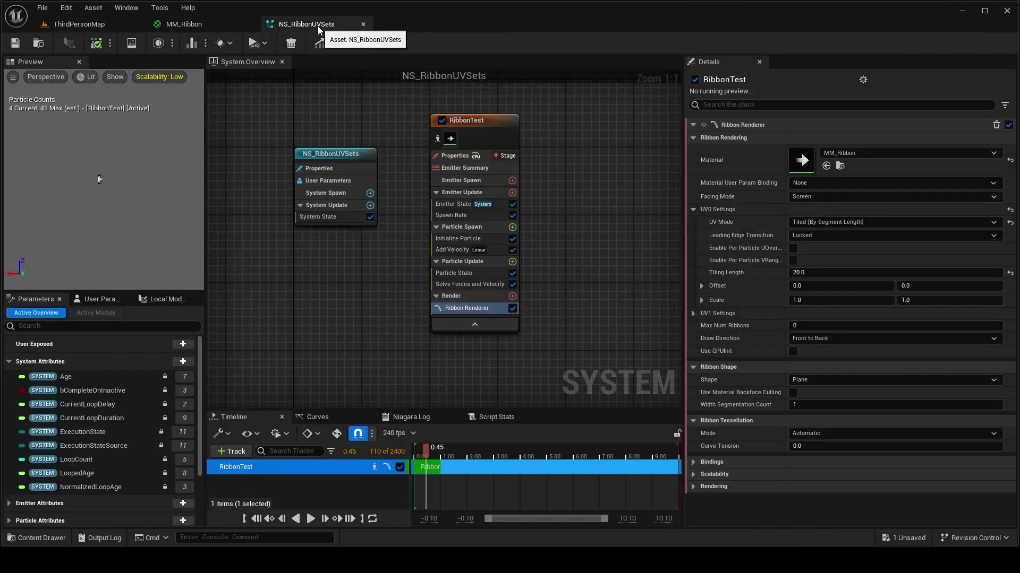
left_click(693, 314)
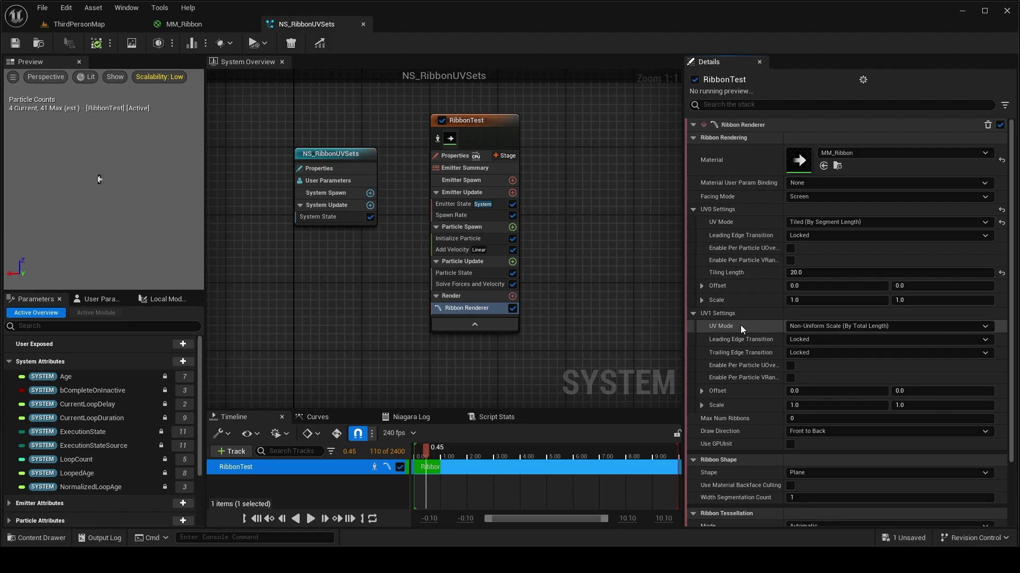
Step: Set the gradient's TexCoord Coordinate Index to 1, save MM_Ribbon, and view the fading ribbon
left_click(206, 23)
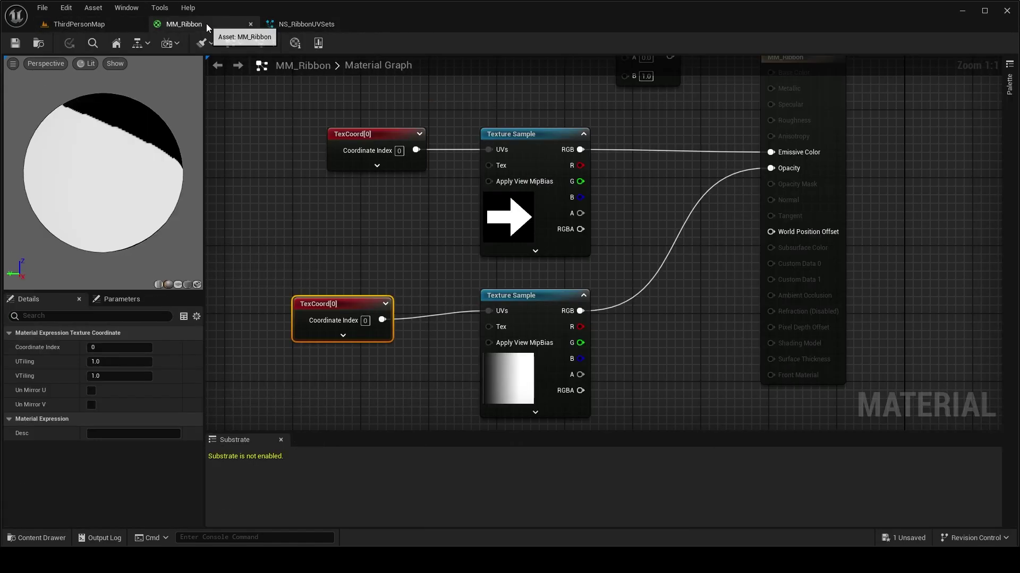
left_click(540, 303)
left_click_drag(540, 303, 494, 303)
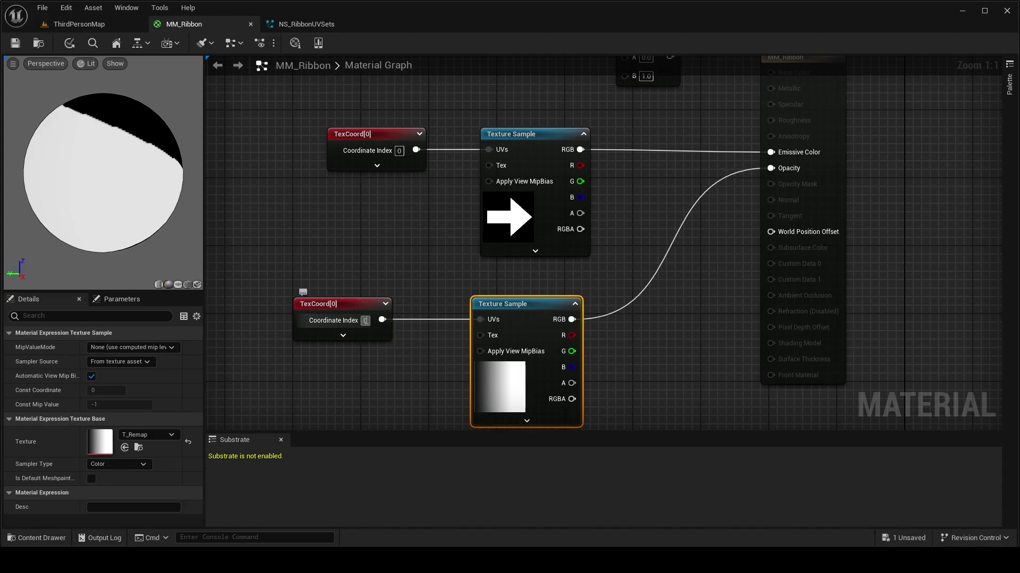
type("1")
key("Return")
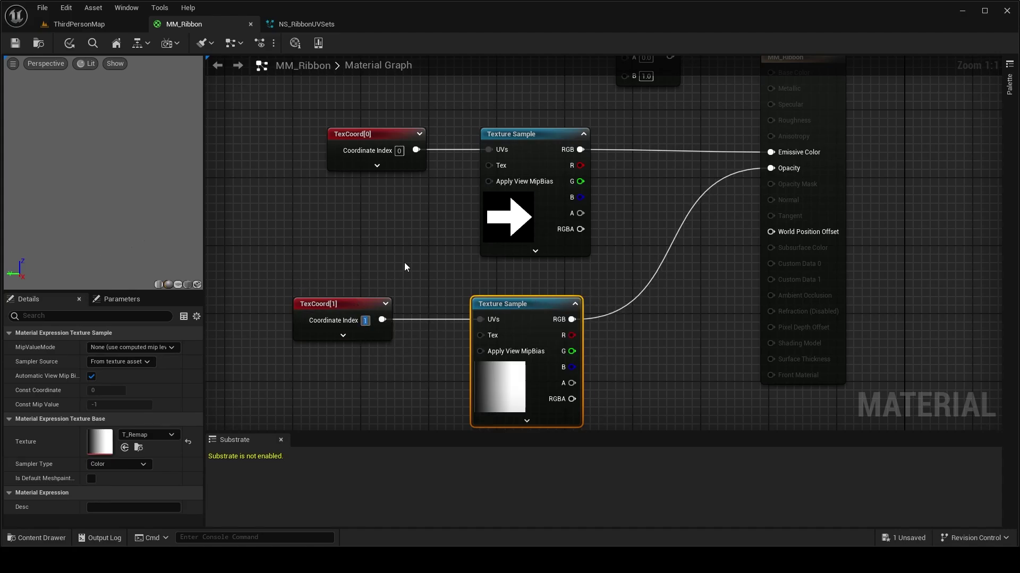
left_click(15, 44)
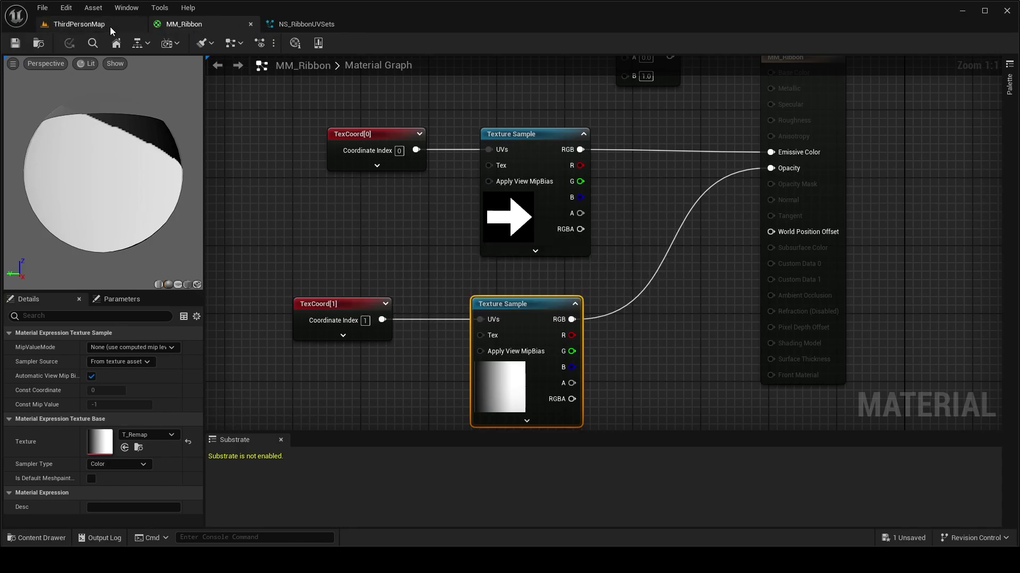
left_click(63, 26)
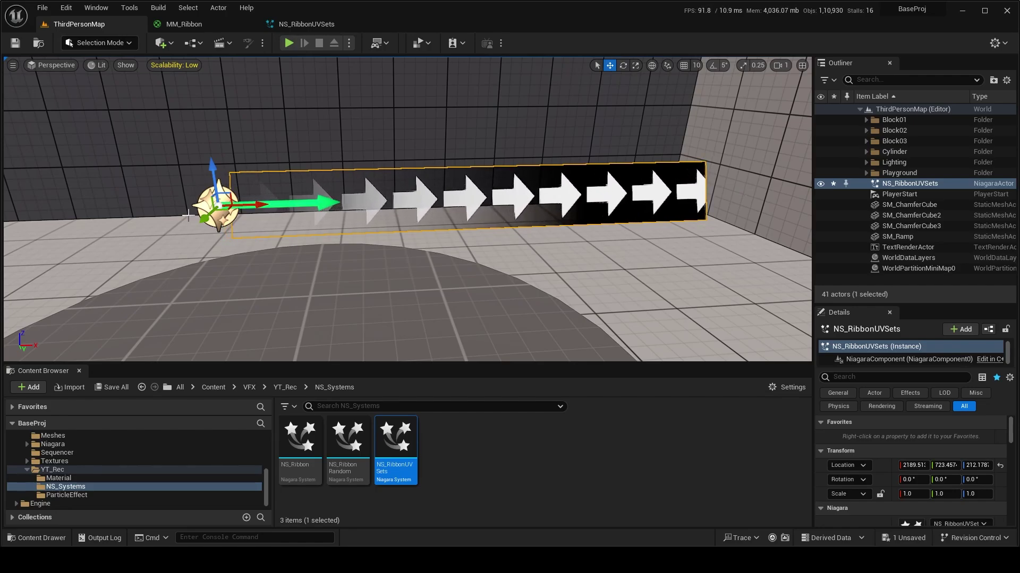
Step: Insert a Power node (exponent 2.0) between T_Remap and Opacity, then float the MM_Ribbon editor window
left_click(323, 24)
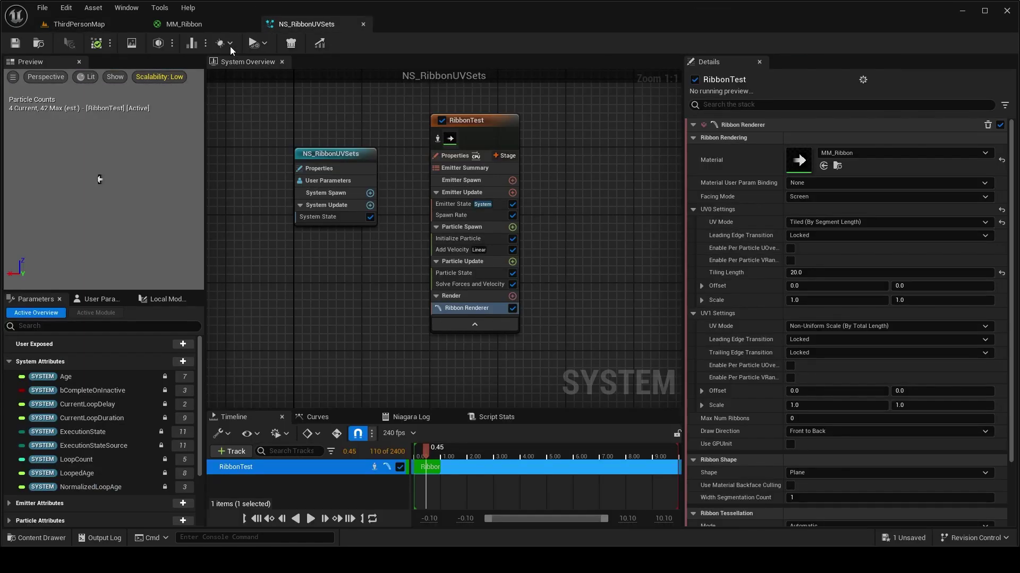
left_click(234, 25)
right_click_drag(584, 329, 509, 279)
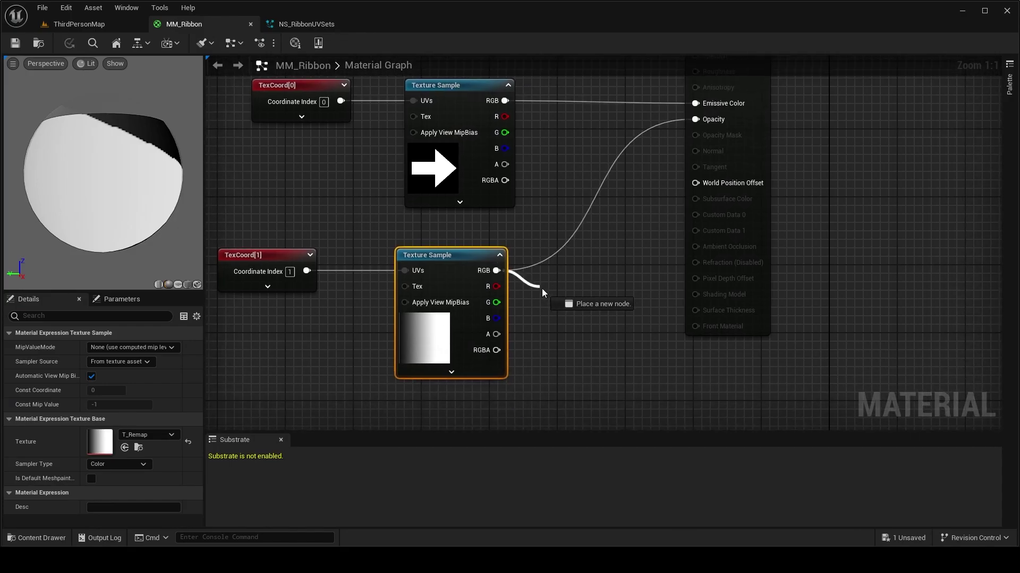
left_click_drag(542, 290, 548, 293)
type("powe")
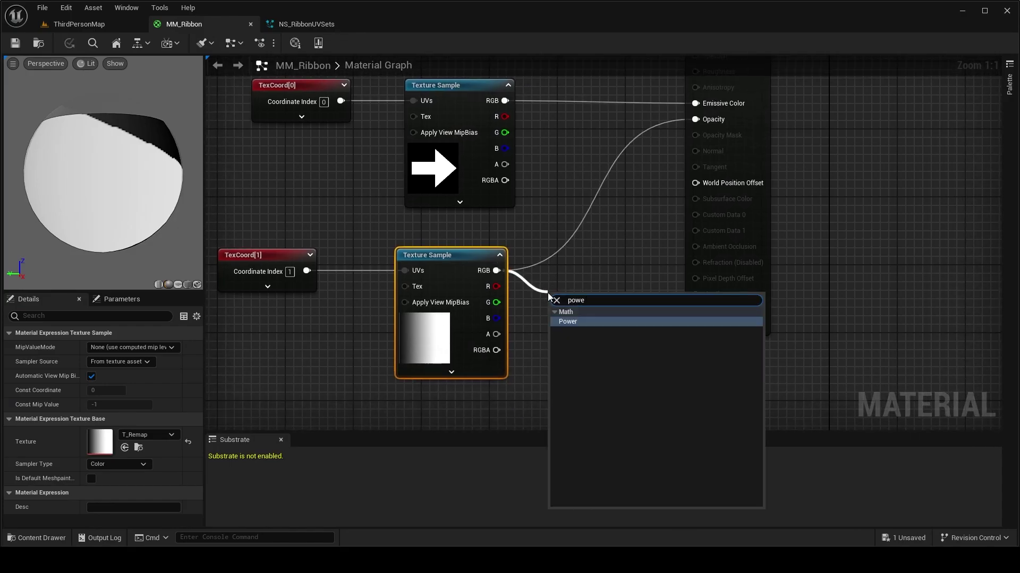
left_click(588, 321)
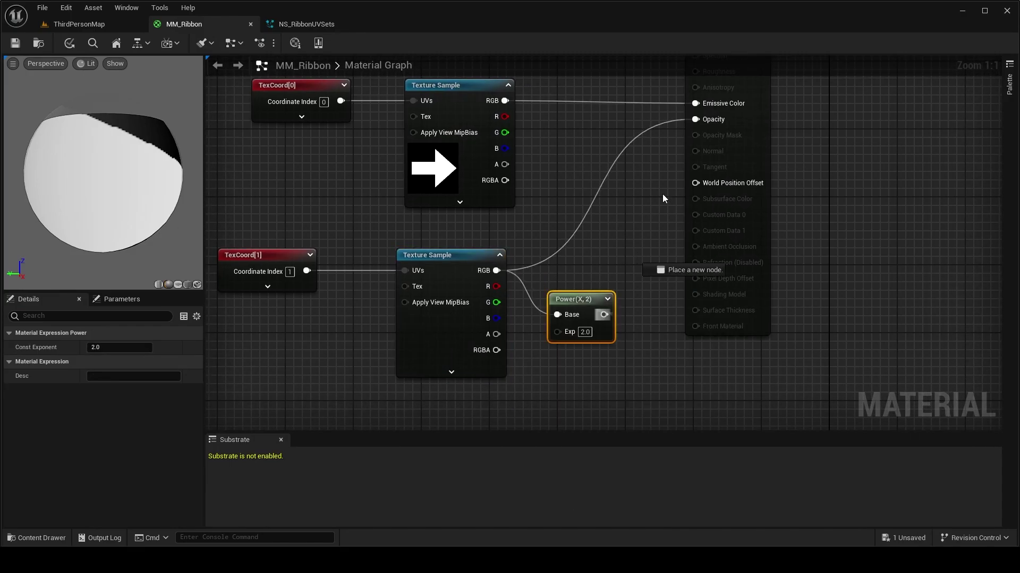
left_click_drag(664, 200, 695, 119)
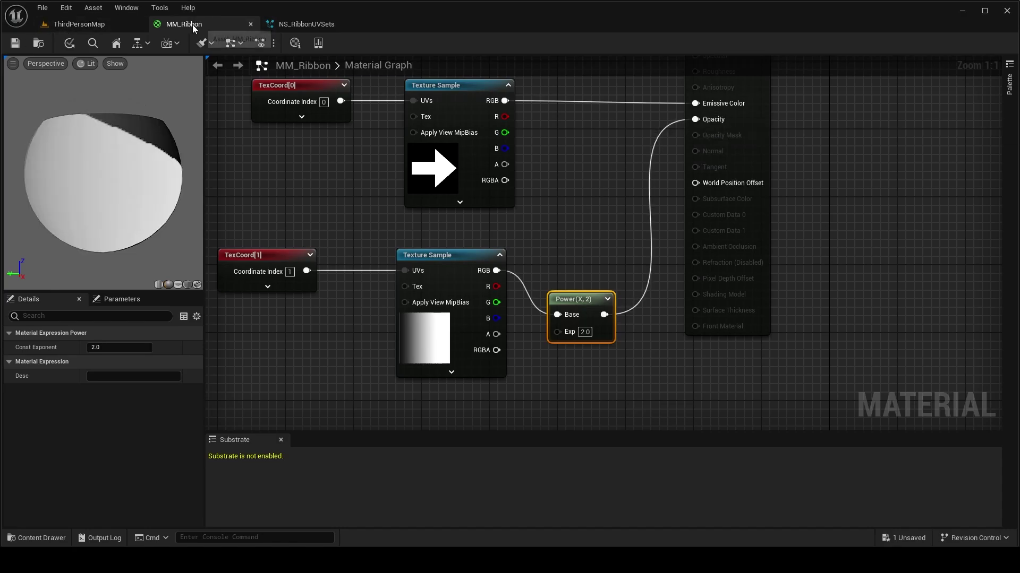
left_click_drag(194, 28, 548, 147)
Step: Put the level editor on the left half and MM_Ribbon on the right, framing the whole arrow ribbon
left_click(75, 25)
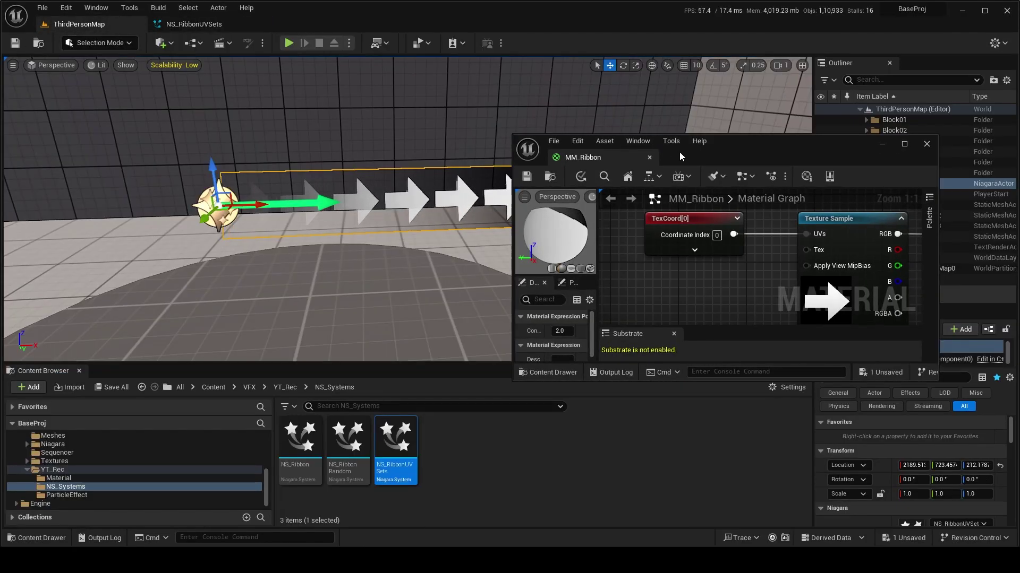
left_click_drag(823, 143, 1019, 212)
key("Return")
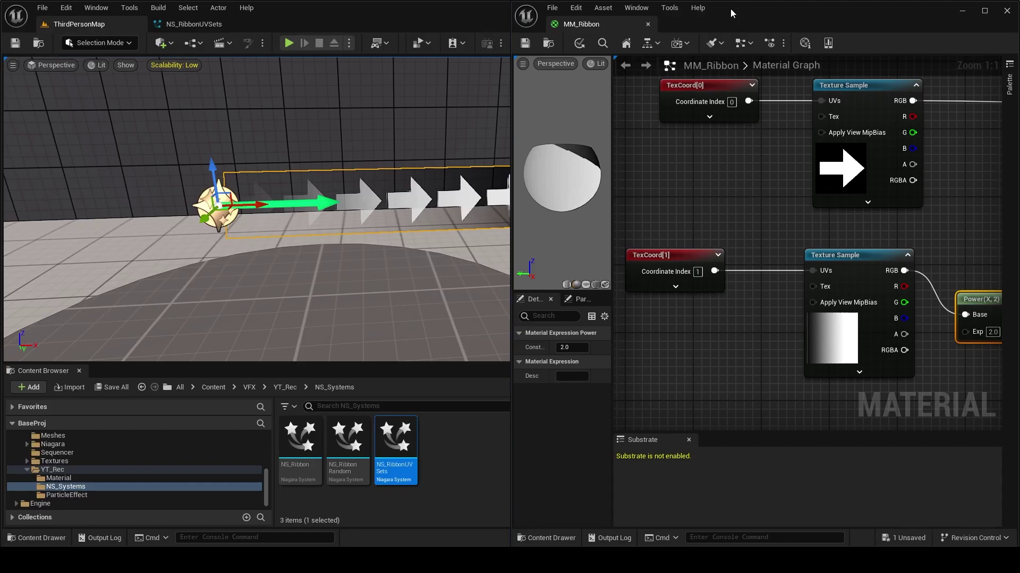
right_click_drag(367, 280, 389, 277)
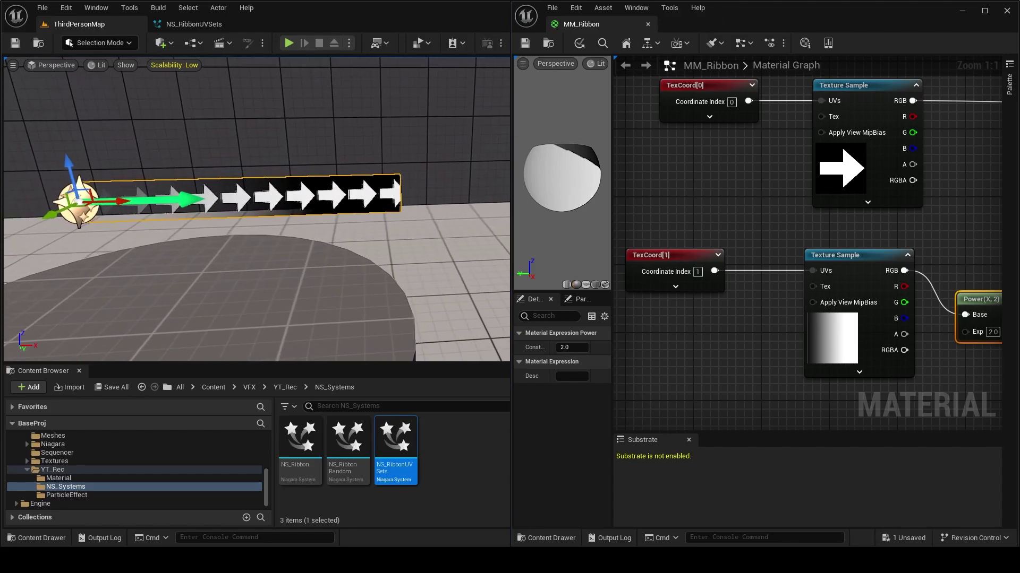
scroll(773, 319, "down", 3)
scroll(898, 343, "up", 3)
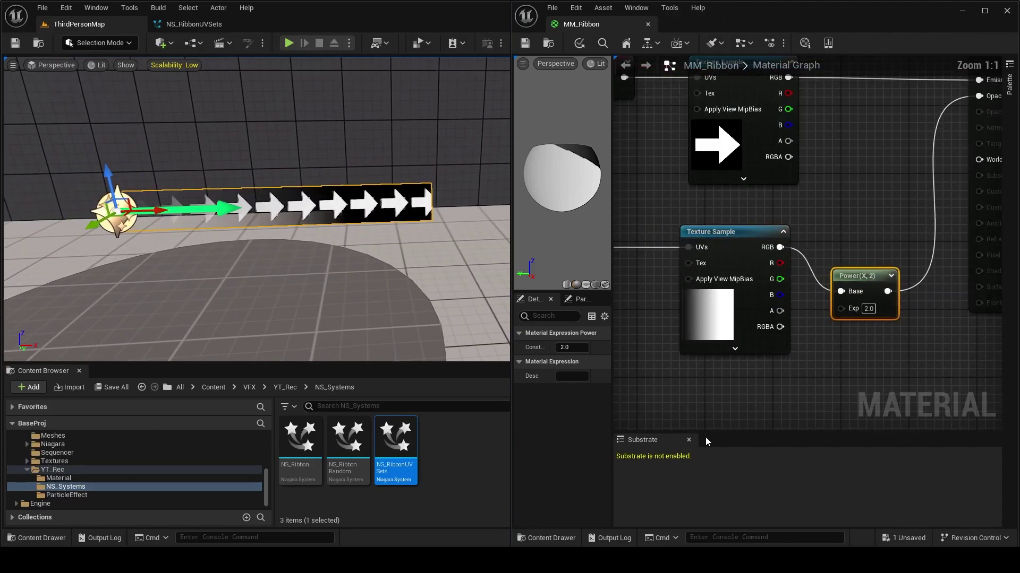
Step: Close the Substrate panel, change the Power exponent to 3.0, and save MM_Ribbon
left_click(689, 441)
left_click(869, 309)
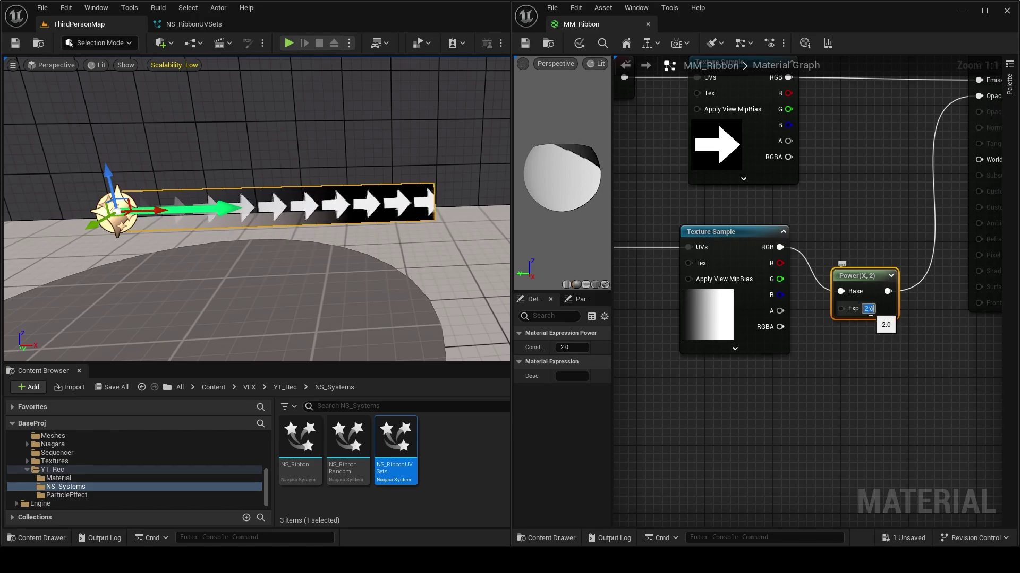
type("3")
key("Return")
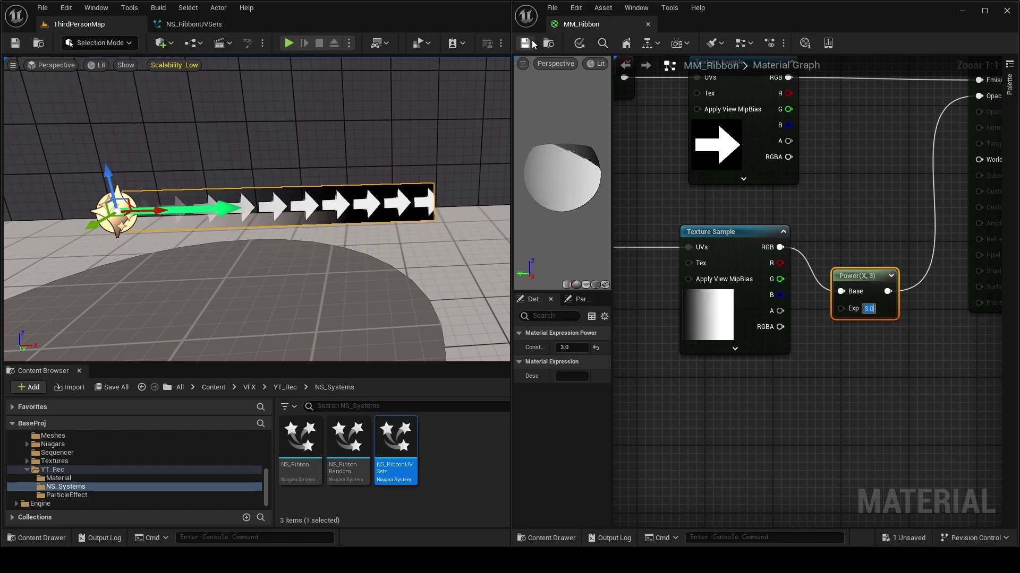
key("ctrl+s")
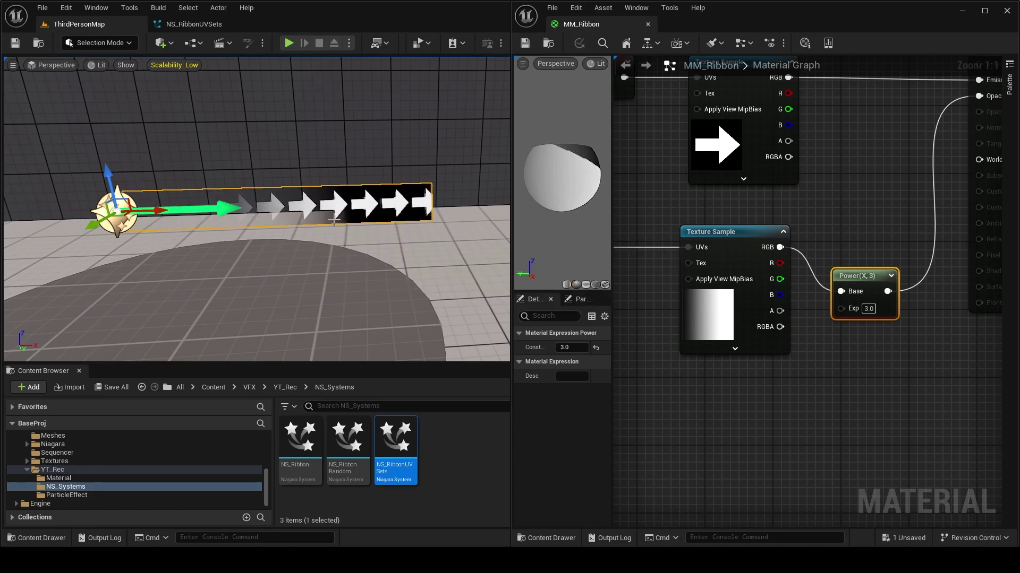
Step: Dock MM_Ribbon as a tab in the main window and bring NS_RibbonUVSets back to the front
left_click(179, 25)
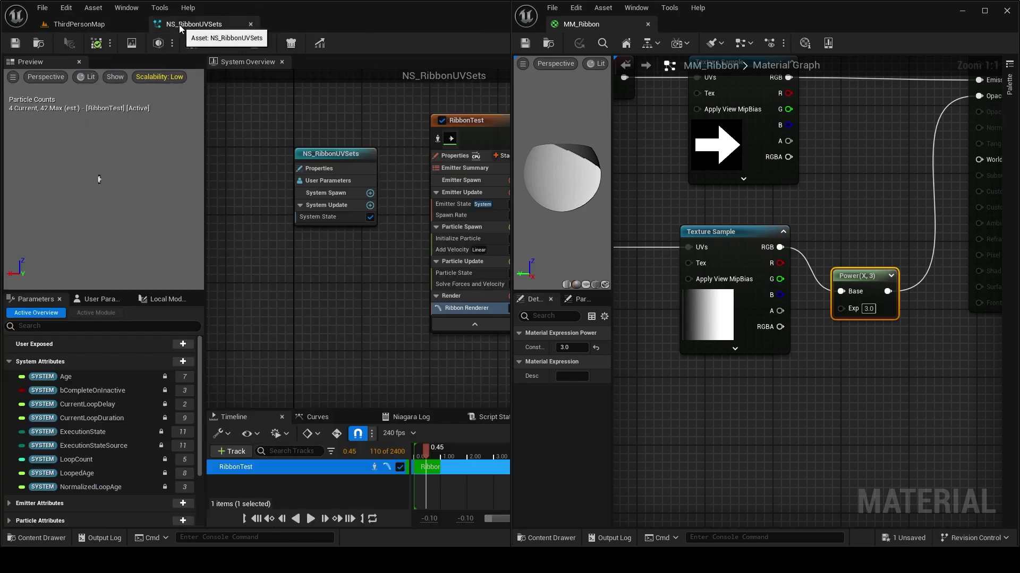
left_click_drag(638, 22, 340, 22)
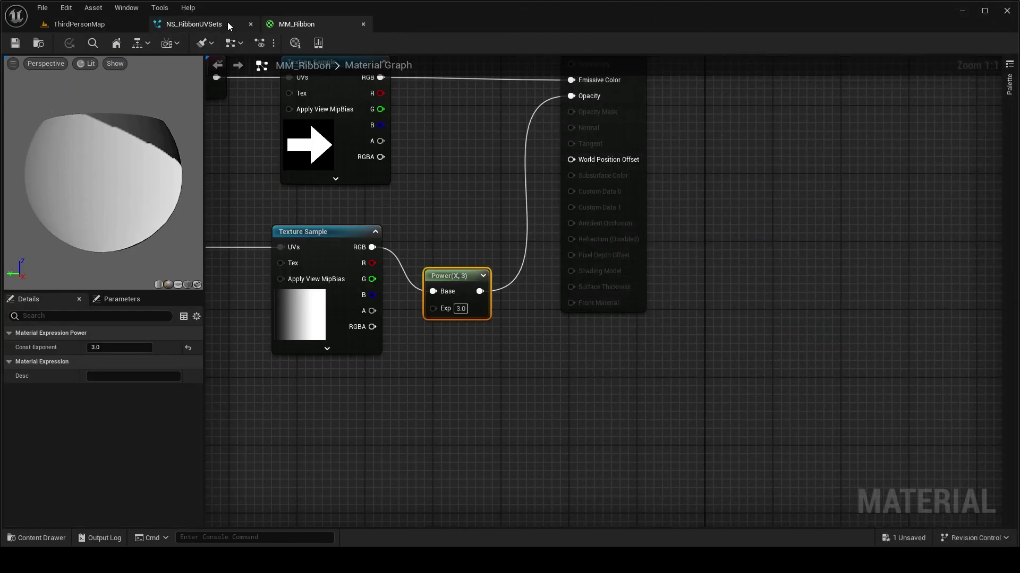
left_click(207, 25)
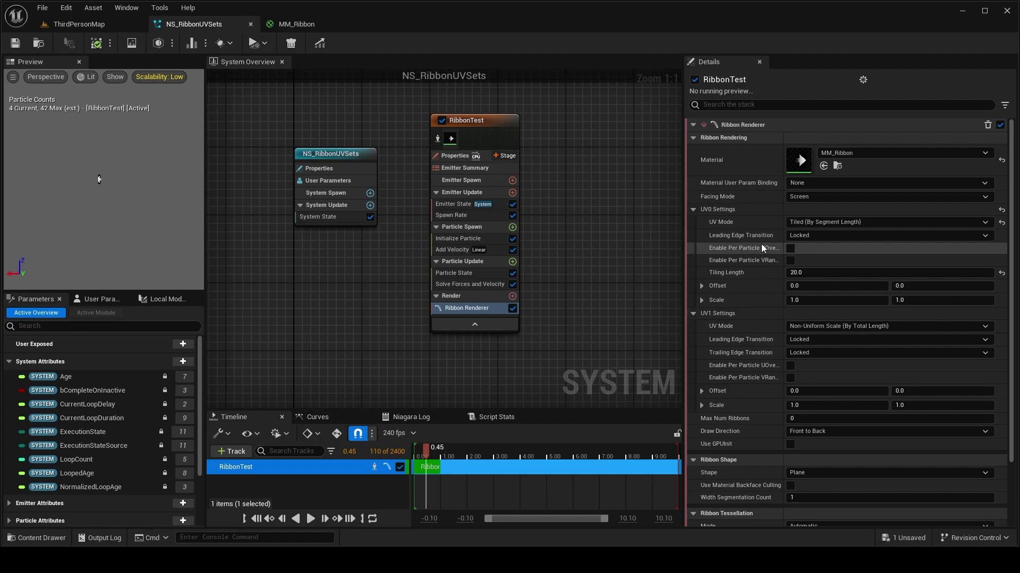